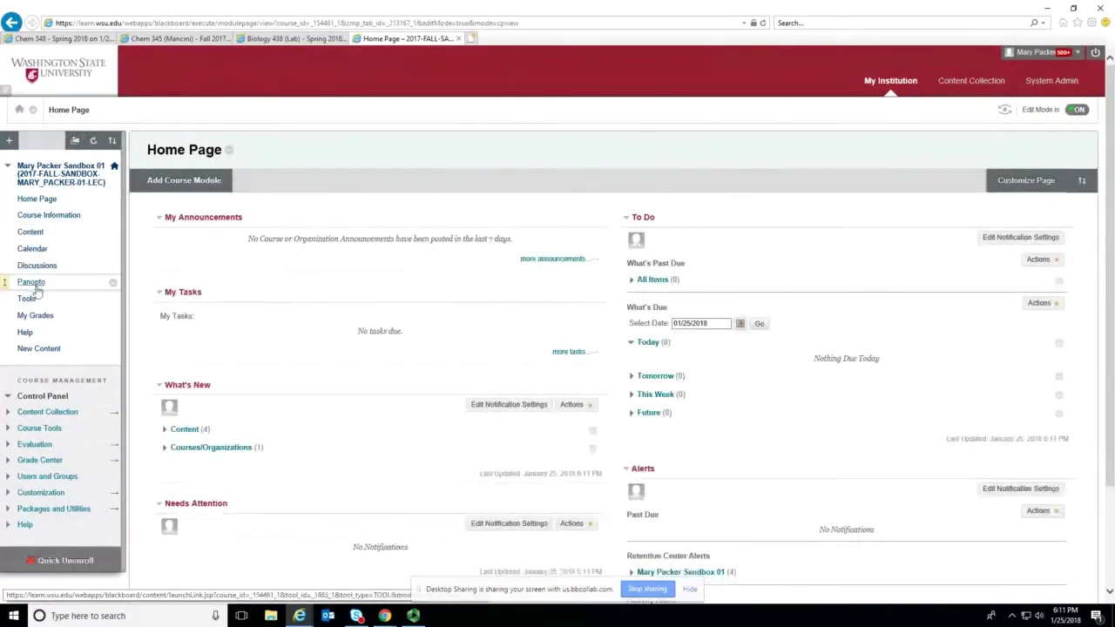
Open the course's Panopto Content from the Tools page in Blackboard Learn.
{"action": "left_click", "coordinate": [28, 299]}
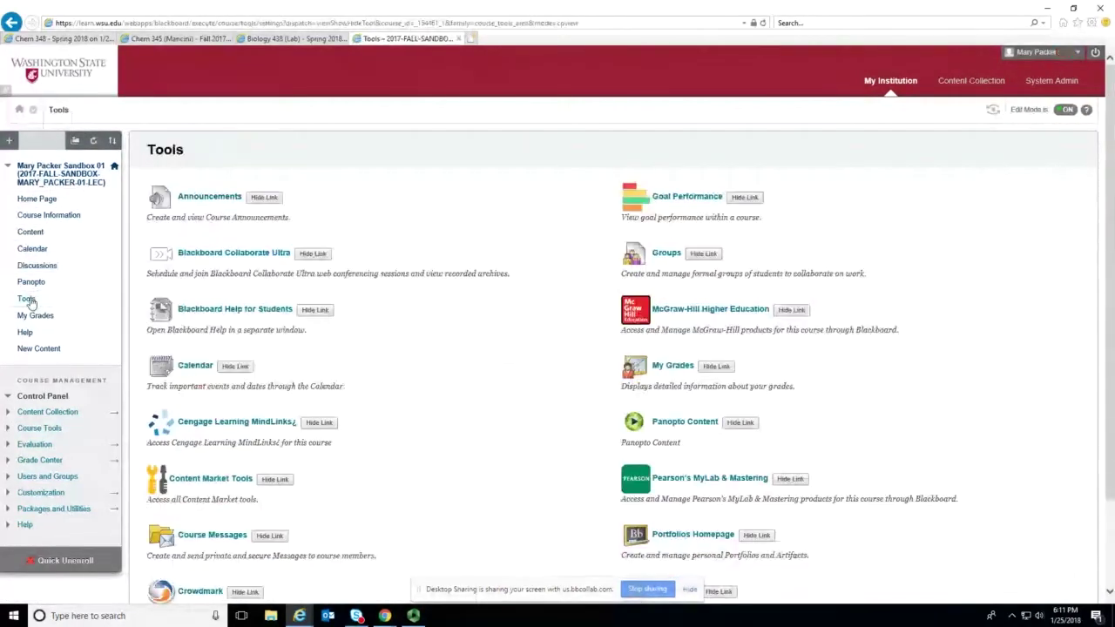
{"action": "left_click", "coordinate": [675, 424]}
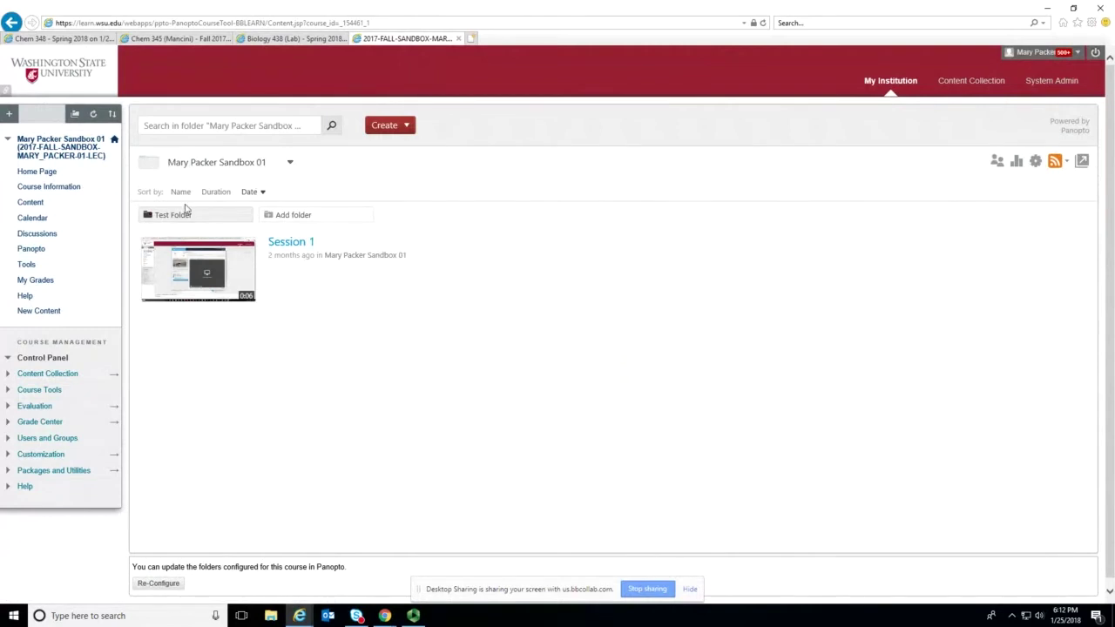
Start recording a new Panopto session and allow the browser to launch Panopto Recorder.
{"action": "left_click", "coordinate": [235, 167]}
{"action": "left_click", "coordinate": [396, 128]}
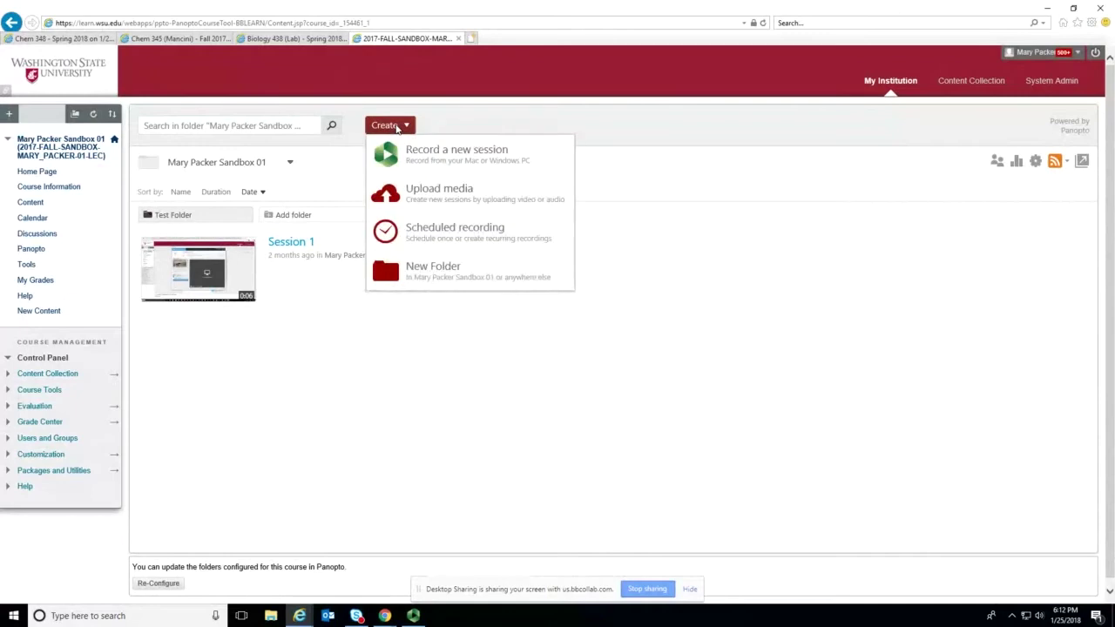
{"action": "left_click", "coordinate": [438, 163]}
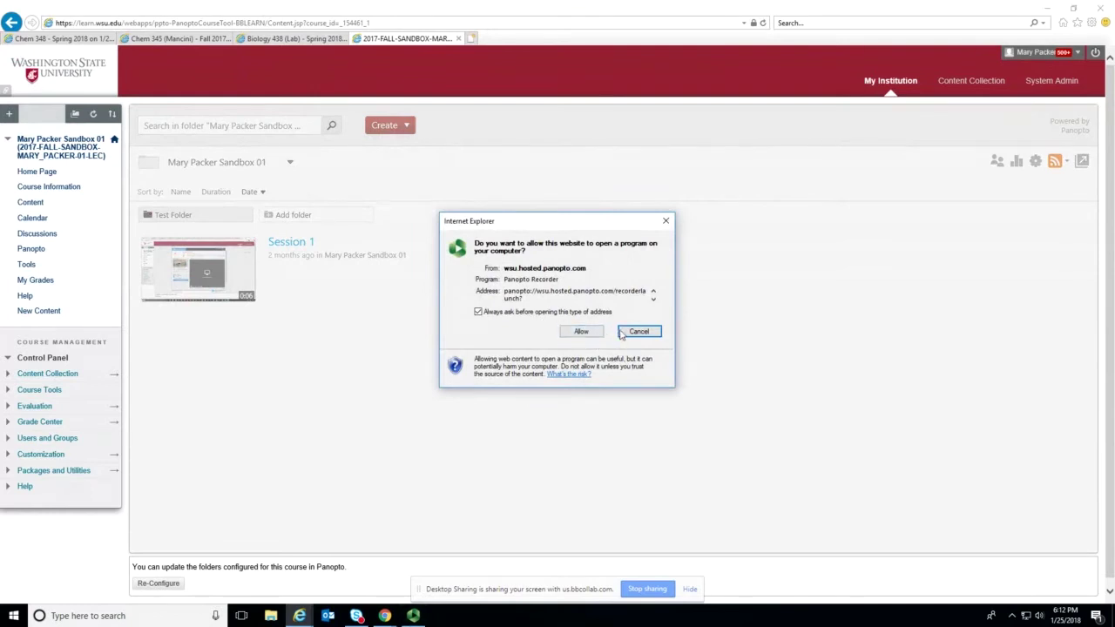
{"action": "left_click", "coordinate": [592, 336]}
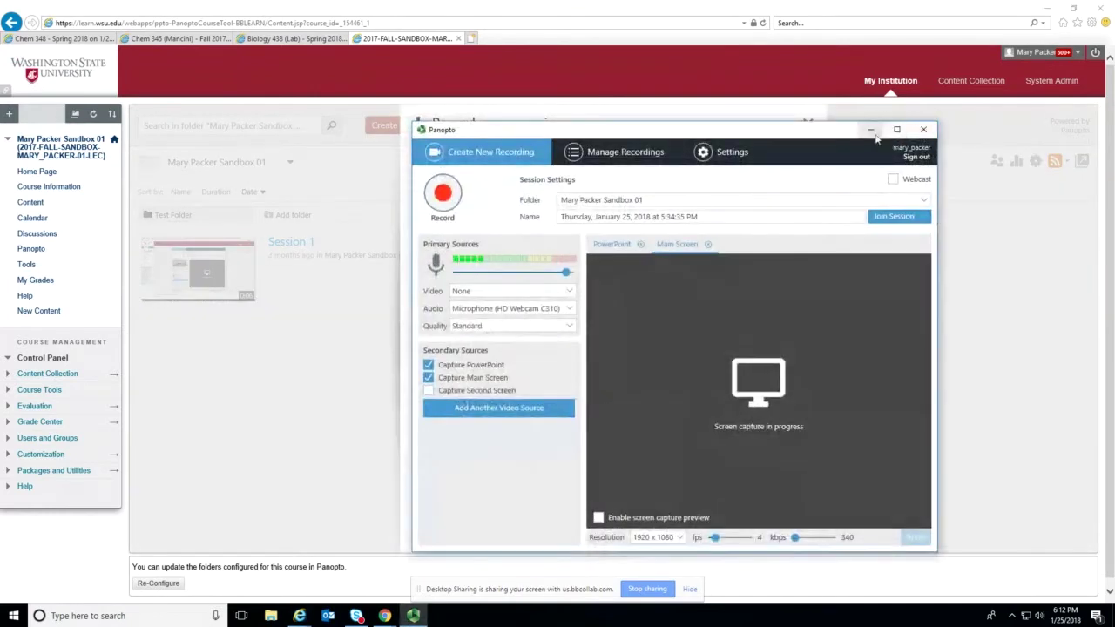
Minimize the Panopto Recorder window to reveal the Record a new session dialog.
{"action": "left_click", "coordinate": [862, 123]}
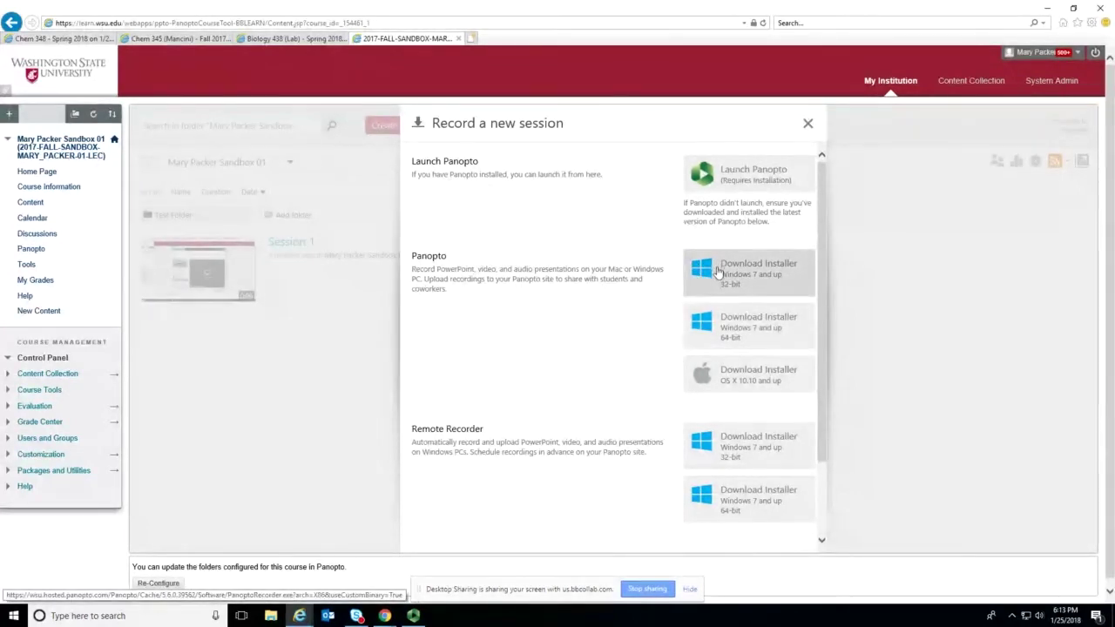
Relaunch Panopto Recorder, allow the prompt, and move its window up and left.
{"action": "left_click", "coordinate": [726, 183]}
{"action": "left_click", "coordinate": [579, 329]}
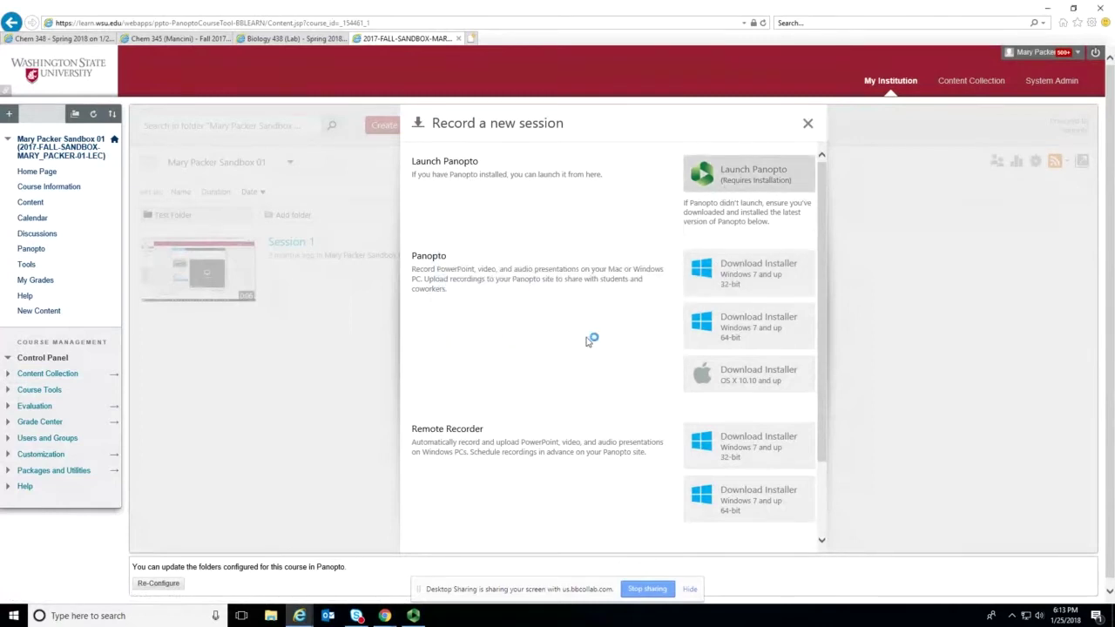
{"action": "left_click_drag", "start_coordinate": [525, 133], "coordinate": [462, 84]}
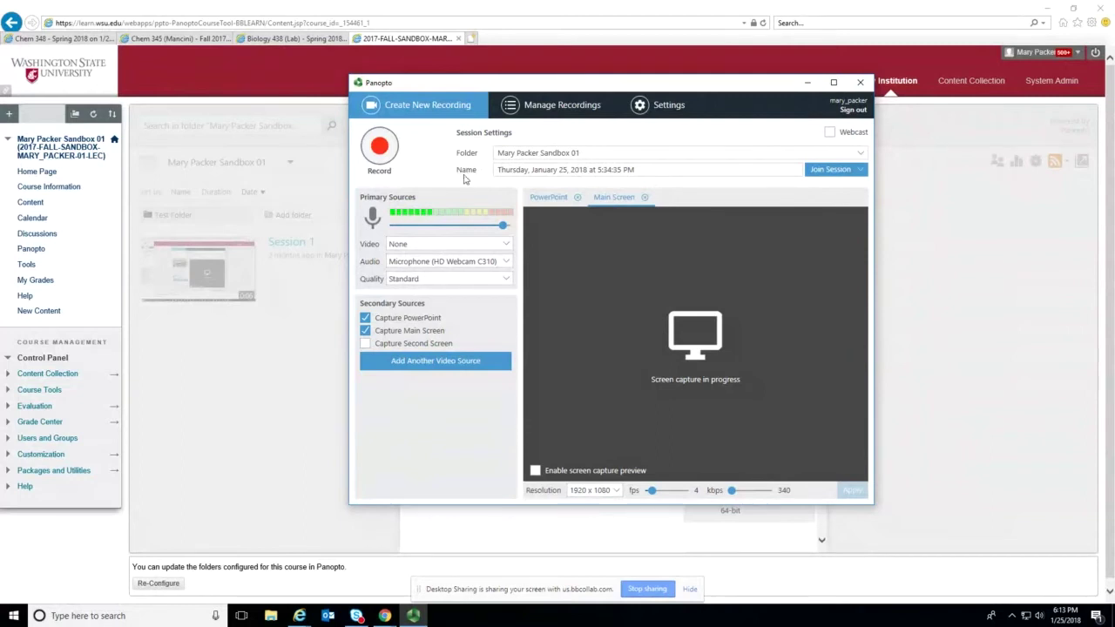
{"action": "left_click_drag", "start_coordinate": [640, 171], "coordinate": [495, 171]}
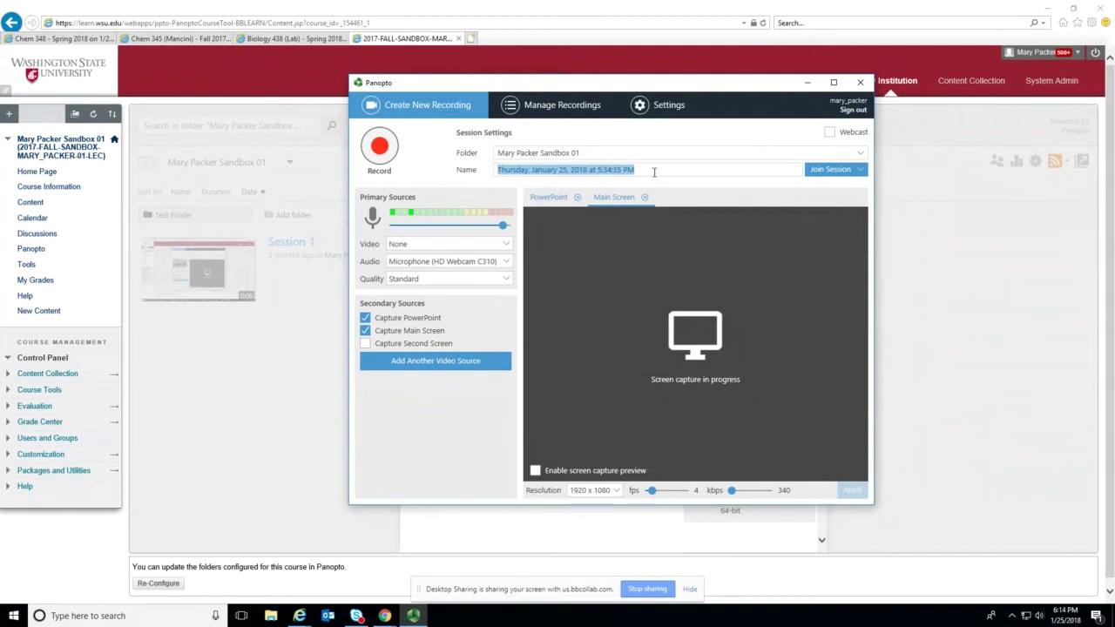
{"action": "left_click", "coordinate": [654, 168]}
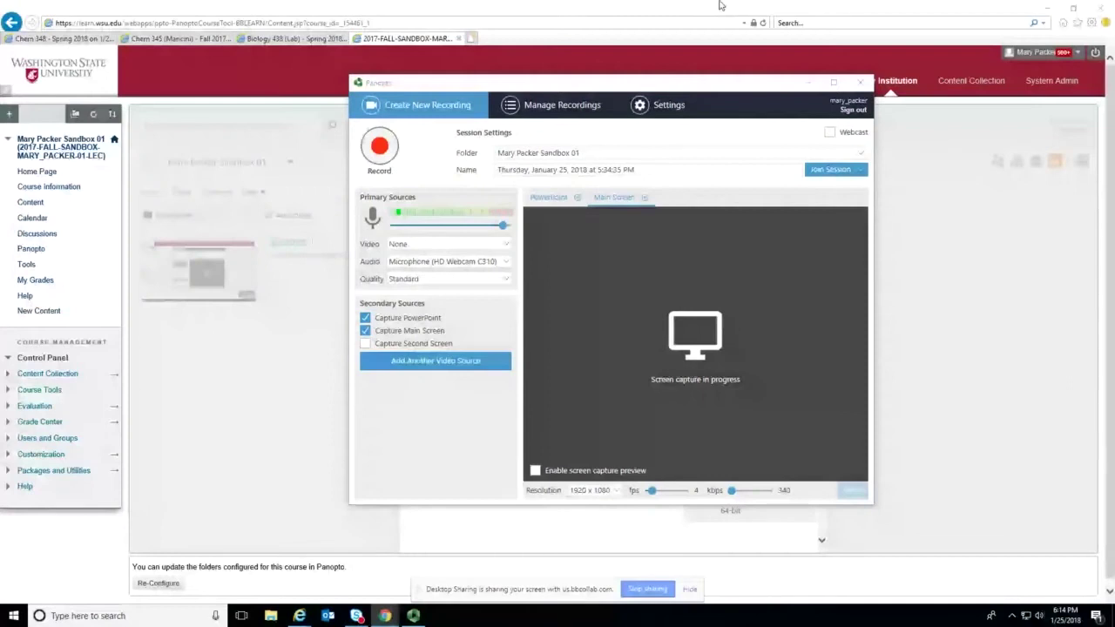
Set video to Logitech HD Webcam C310 and audio to Microphone (HD Webcam C310).
{"action": "left_click", "coordinate": [506, 244]}
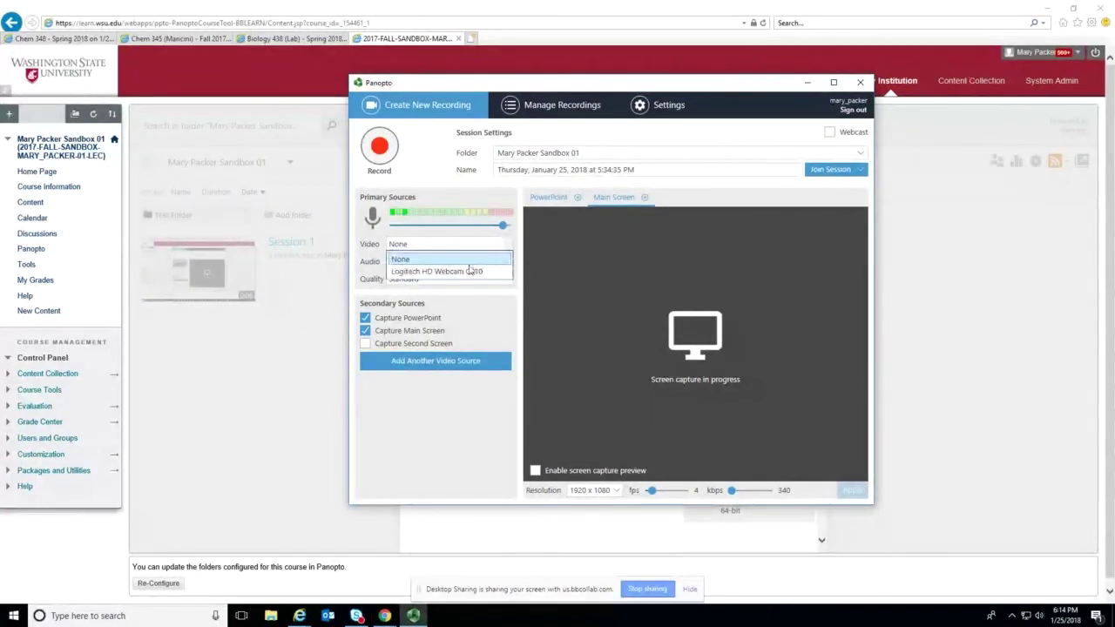
{"action": "left_click", "coordinate": [476, 271]}
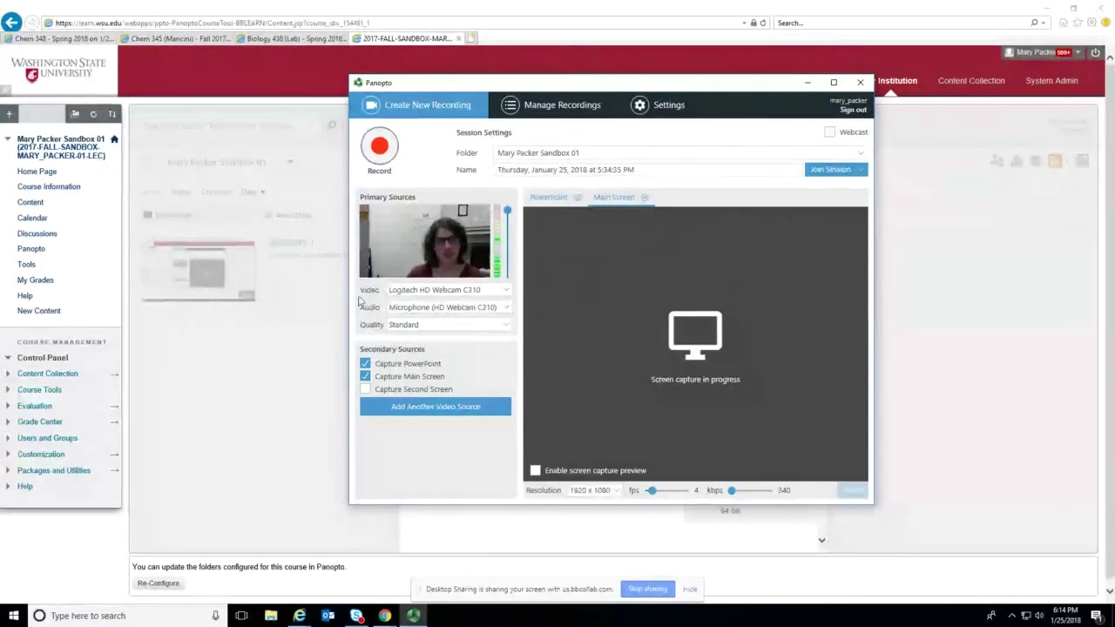
{"action": "left_click", "coordinate": [508, 293]}
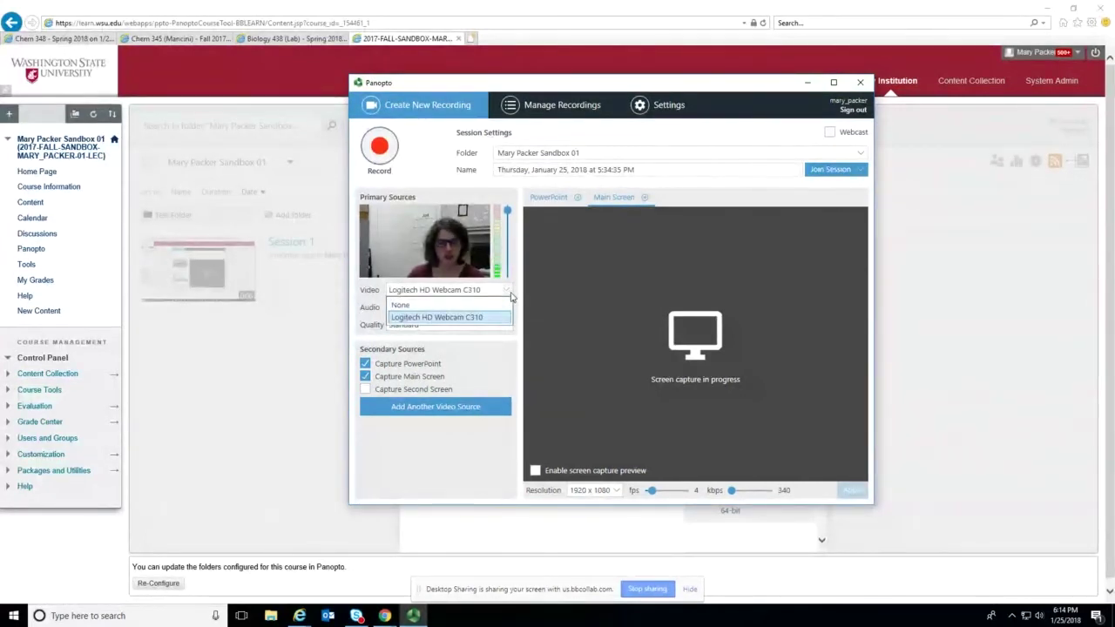
{"action": "left_click", "coordinate": [509, 306]}
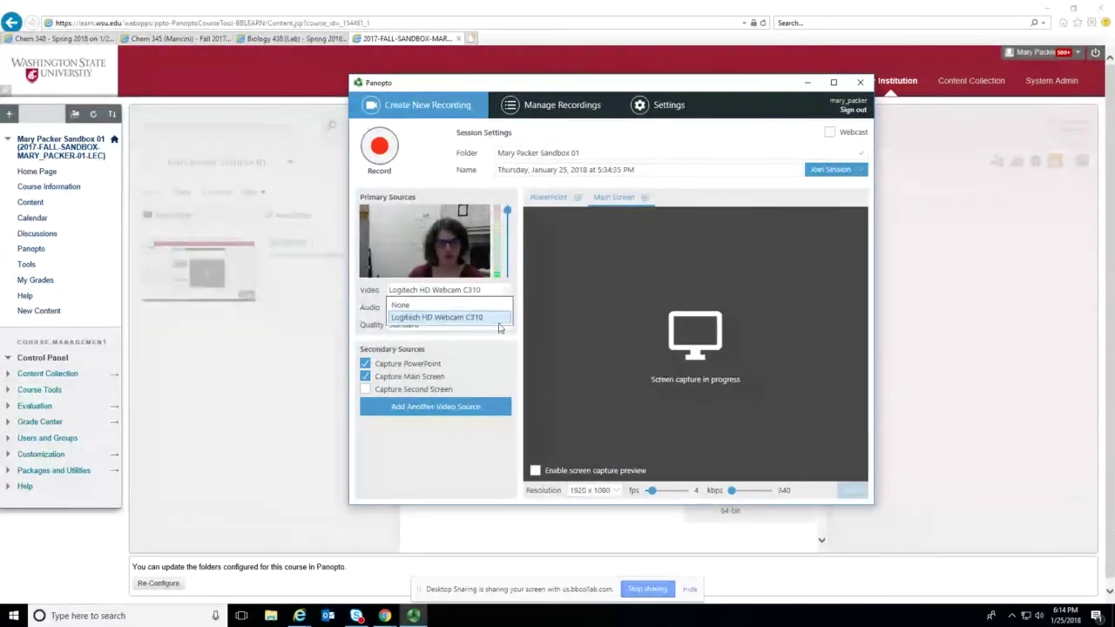
{"action": "left_click", "coordinate": [500, 326]}
{"action": "left_click", "coordinate": [508, 310]}
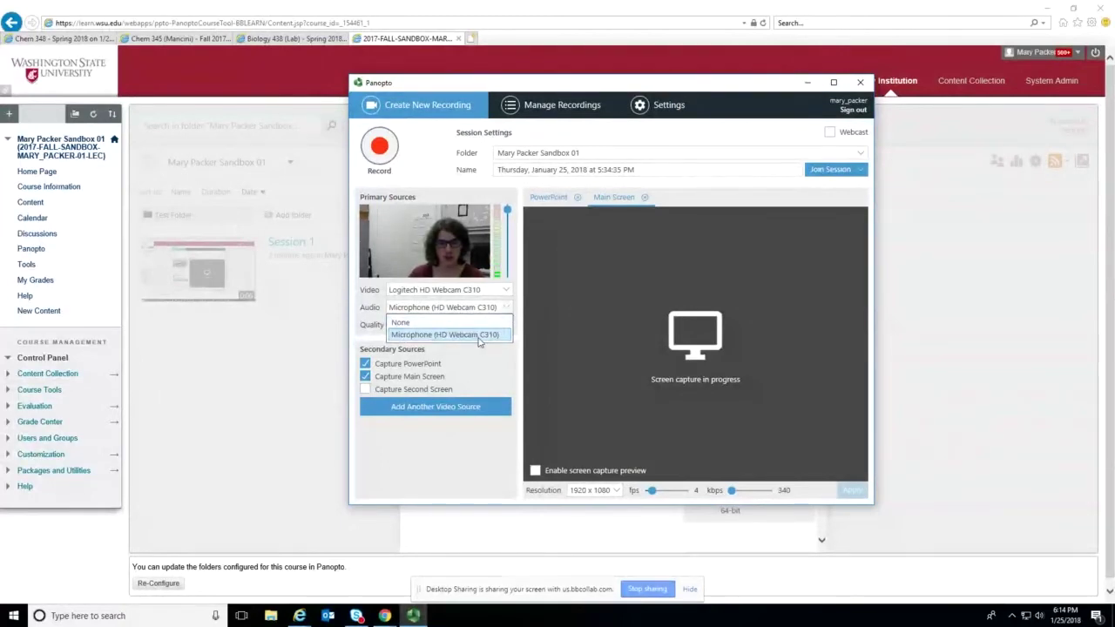
{"action": "left_click", "coordinate": [478, 339]}
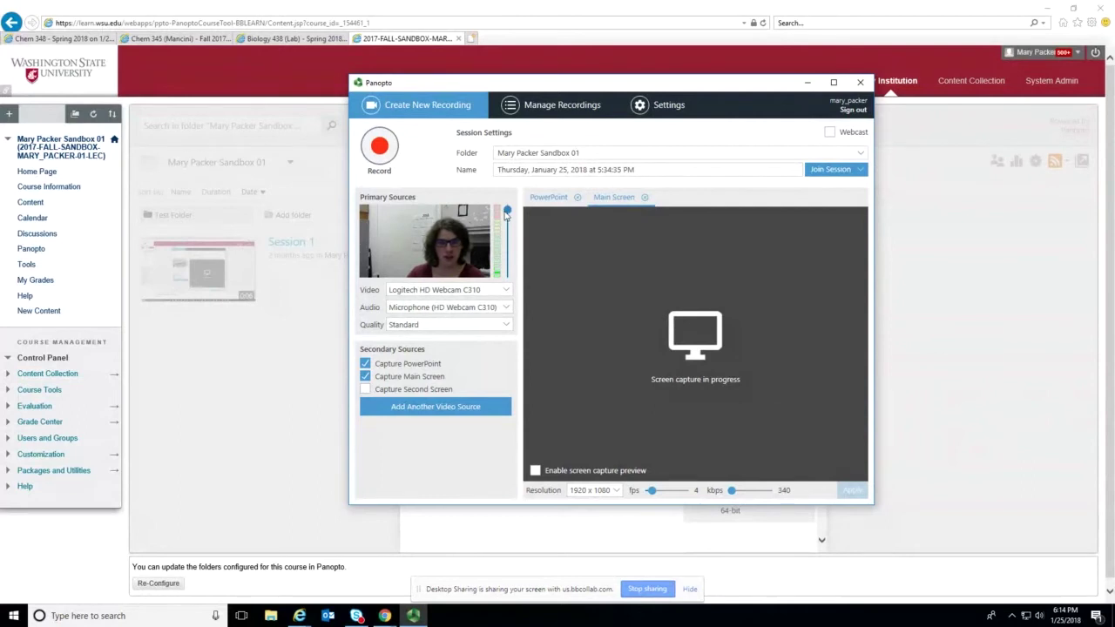
Lower the audio input level slightly and set recording quality to Ultra.
{"action": "mouse_move", "coordinate": [505, 213]}
{"action": "left_mouse_down"}
{"action": "mouse_move", "coordinate": [507, 234]}
{"action": "mouse_move", "coordinate": [508, 210]}
{"action": "left_mouse_up"}
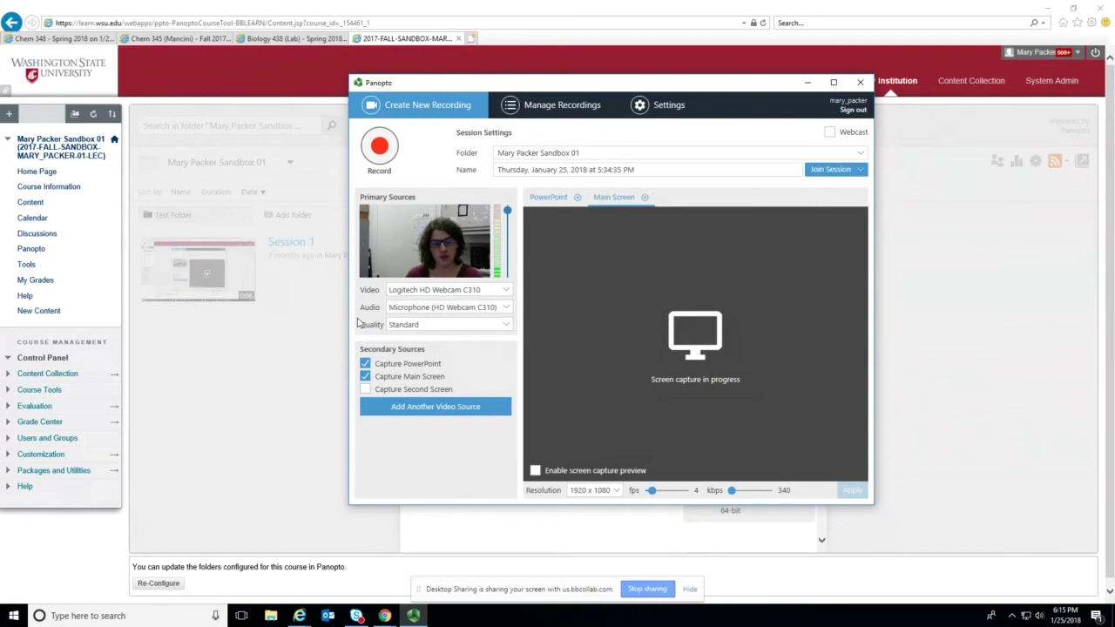
{"action": "left_click", "coordinate": [507, 327]}
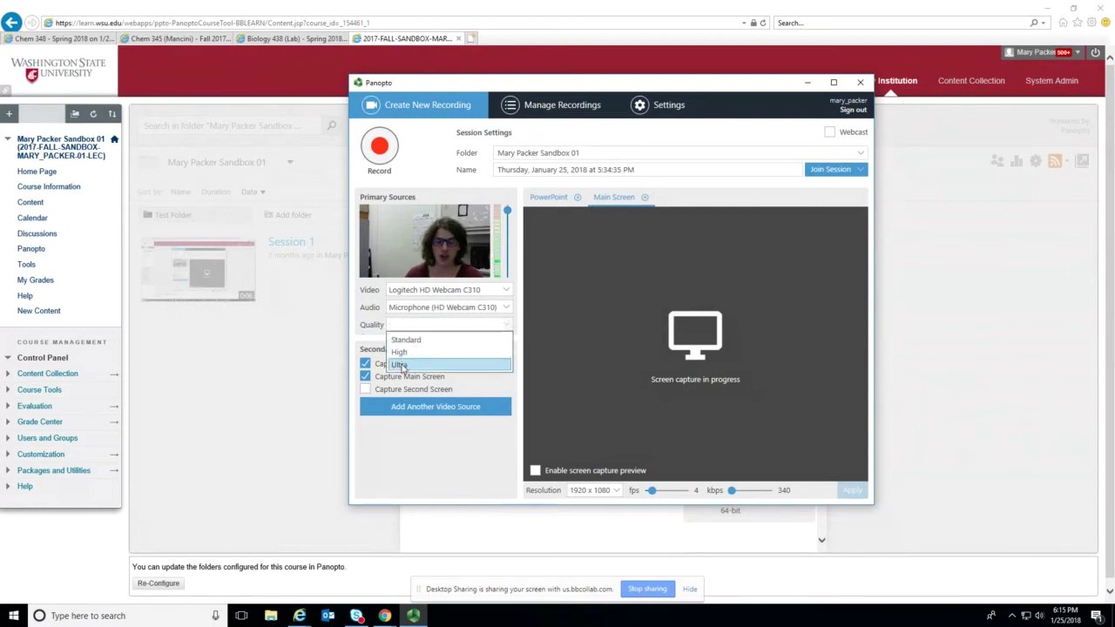
{"action": "left_click", "coordinate": [402, 365]}
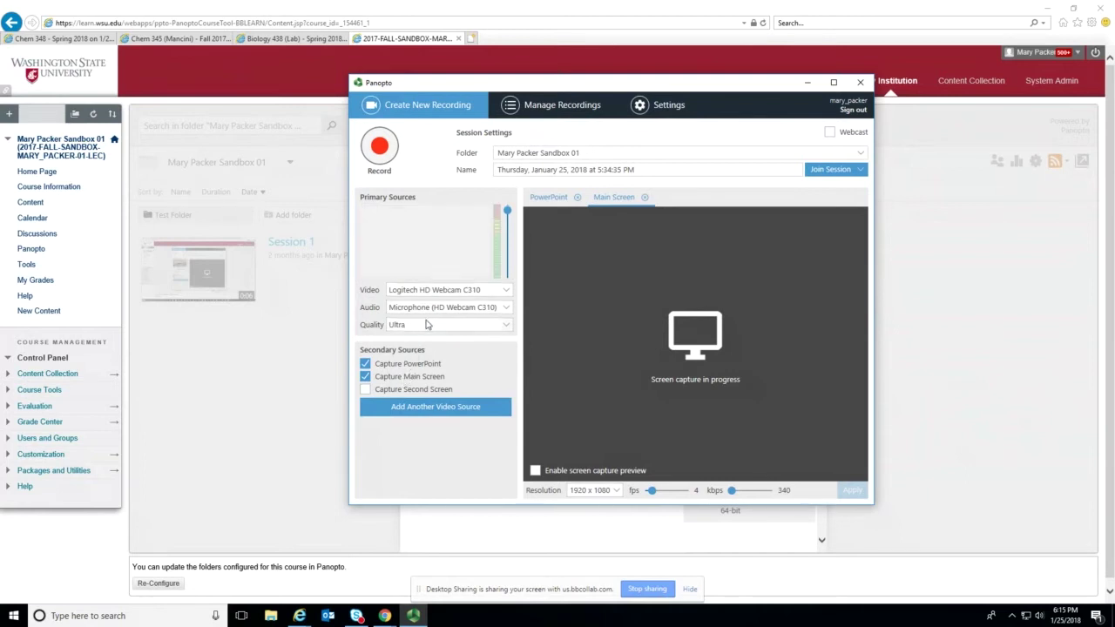
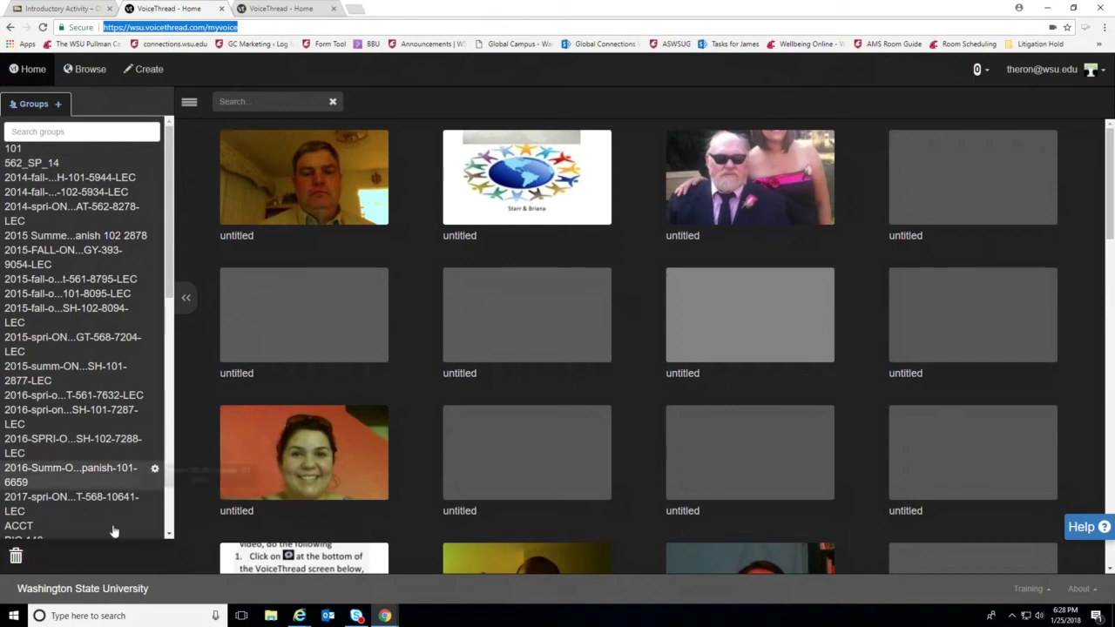
Collapse the Groups sidebar and start a new VoiceThread from Create.
{"action": "left_click", "coordinate": [185, 305]}
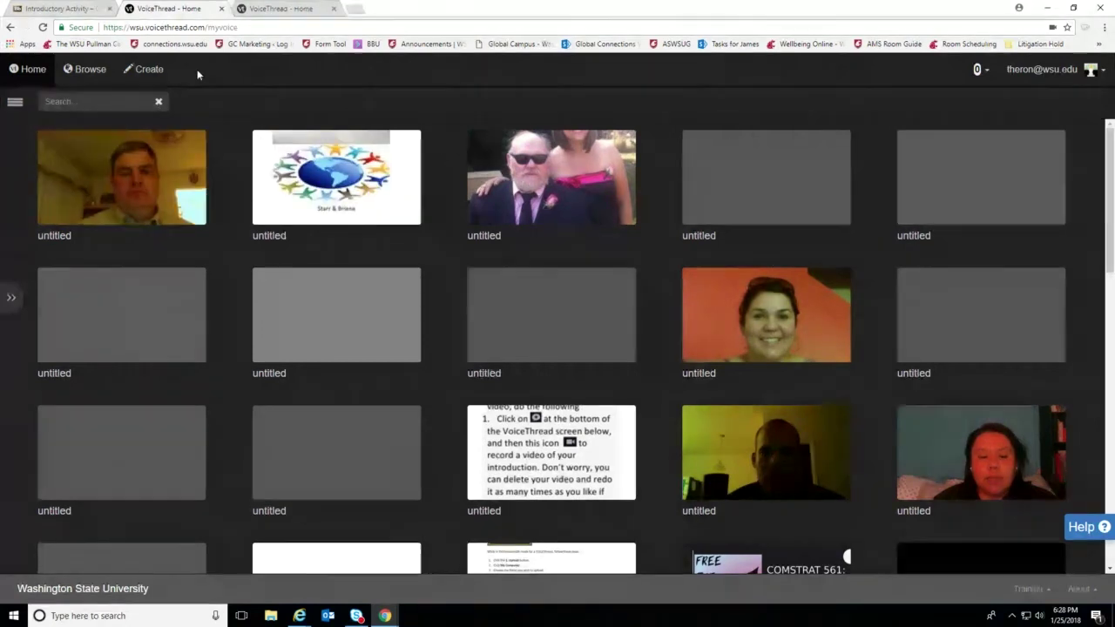
{"action": "left_click", "coordinate": [143, 73]}
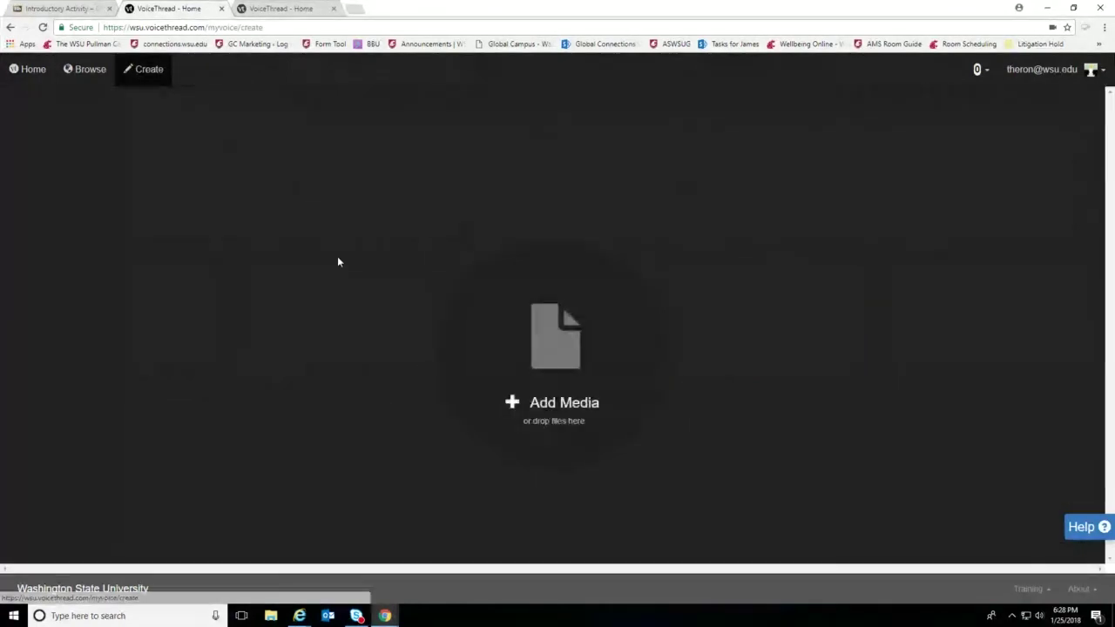
Upload all six images from the VoiceThread and Panopto Webinar folder via Add Media > My Computer.
{"action": "left_click", "coordinate": [553, 369]}
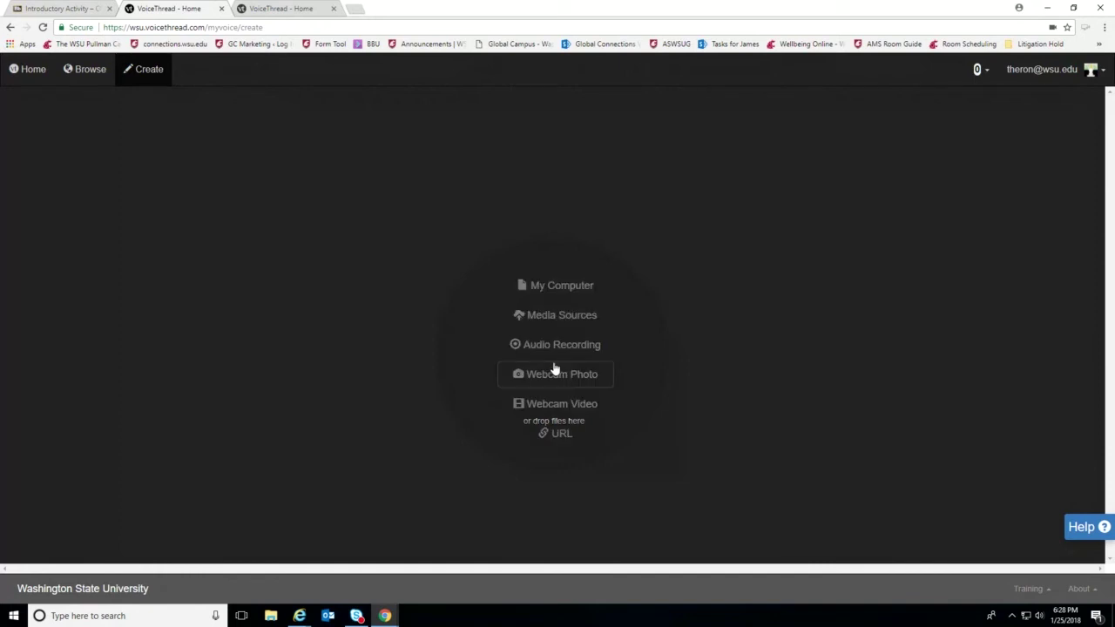
{"action": "left_click", "coordinate": [561, 288]}
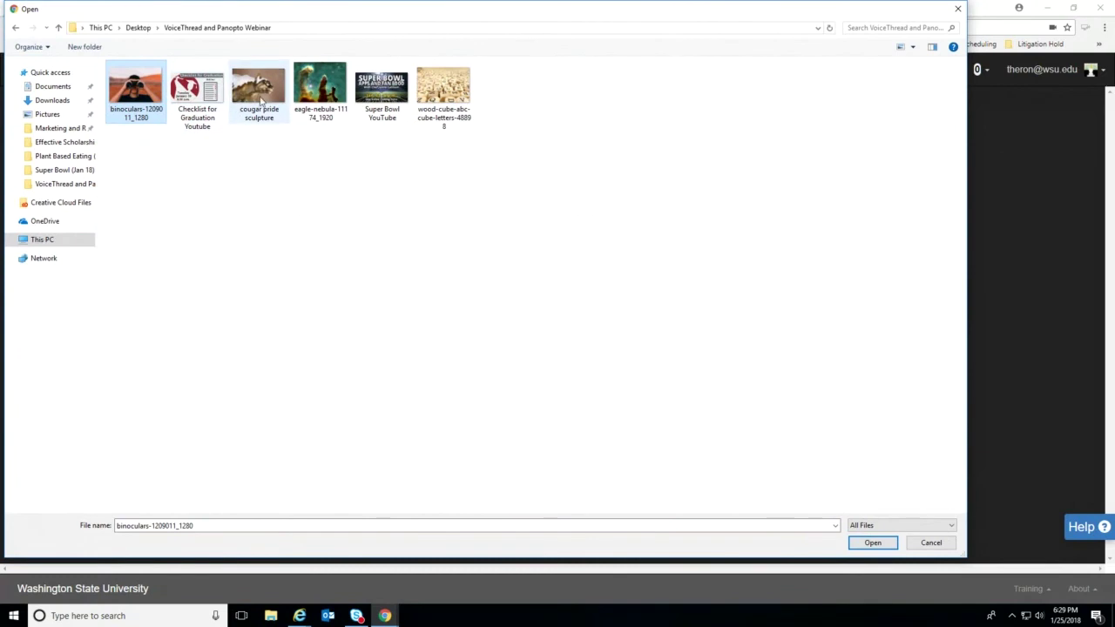
{"action": "left_click", "coordinate": [444, 91], "text": "shift"}
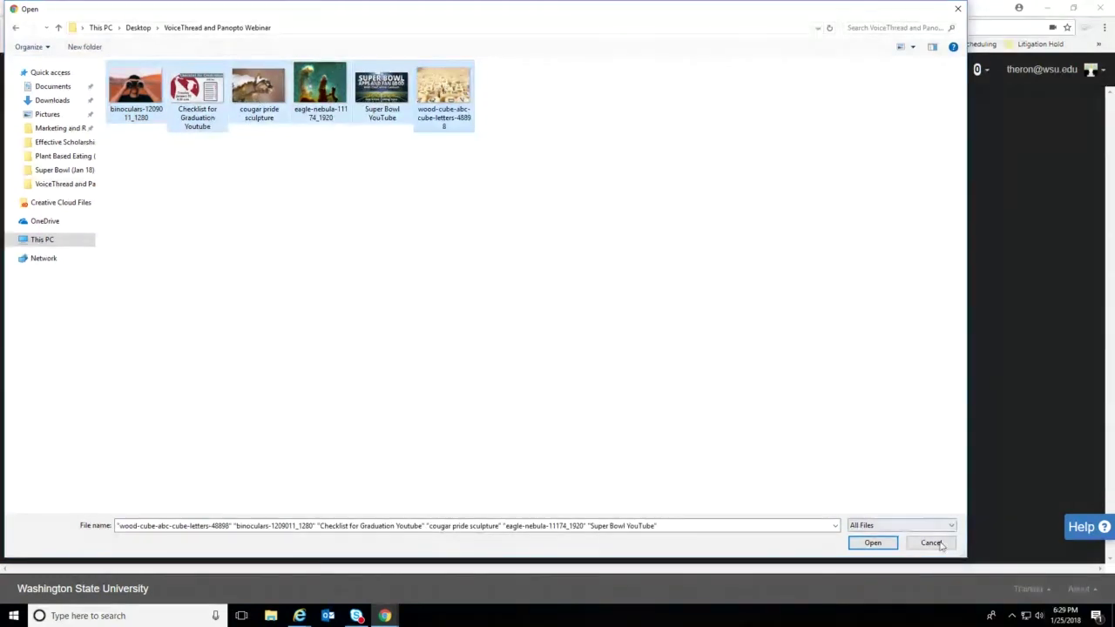
{"action": "left_click", "coordinate": [877, 543]}
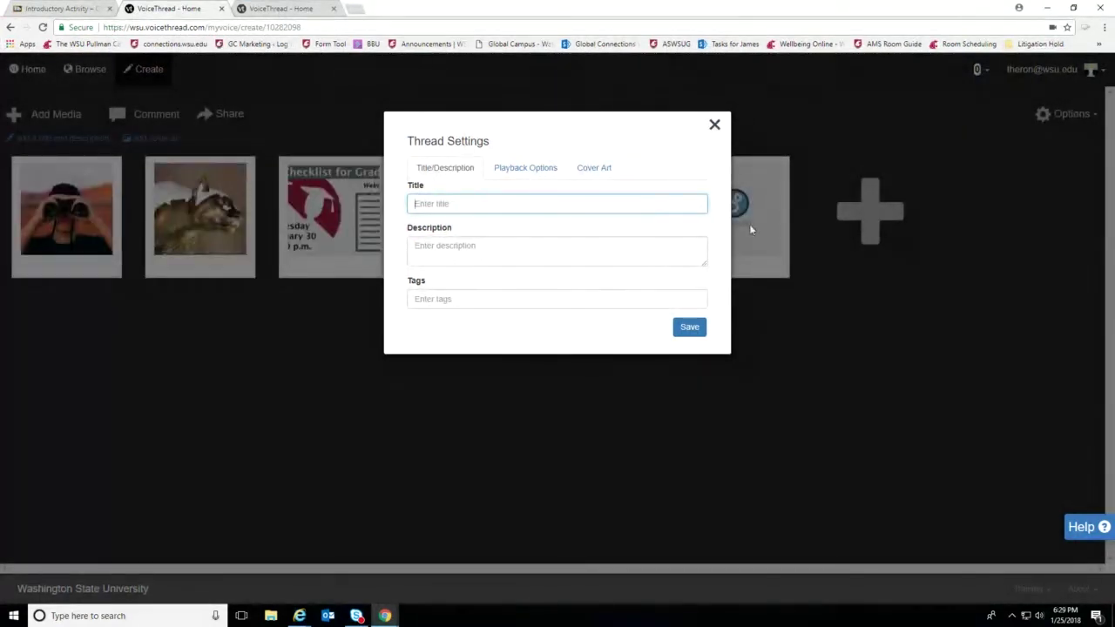
Title the new thread 'test' in Thread Settings and save it.
{"action": "left_click", "coordinate": [457, 203]}
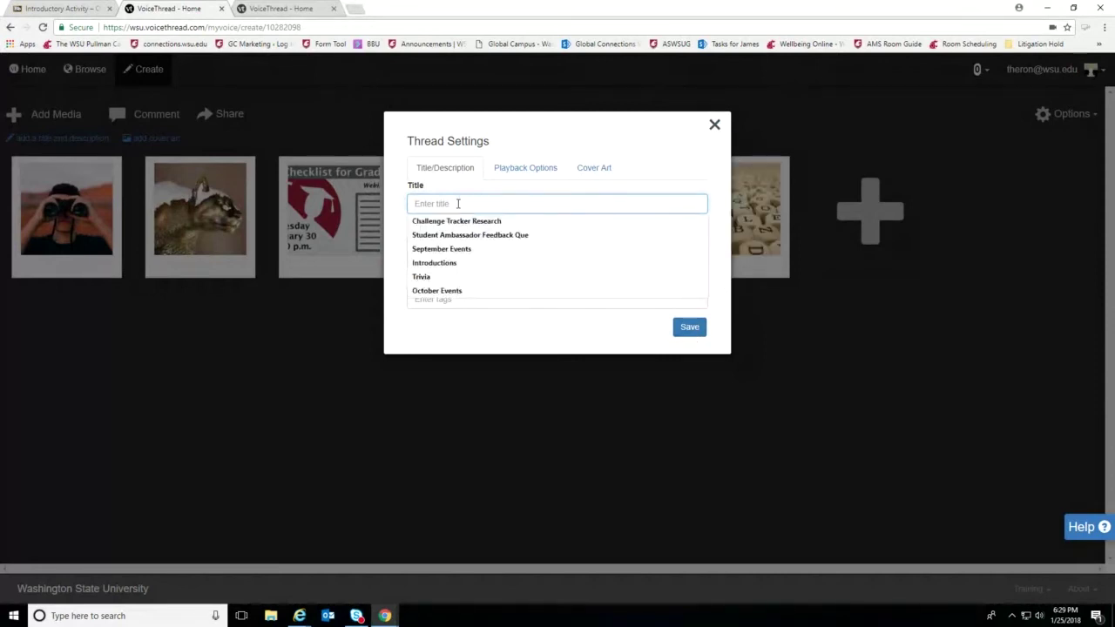
{"action": "type", "text": "test"}
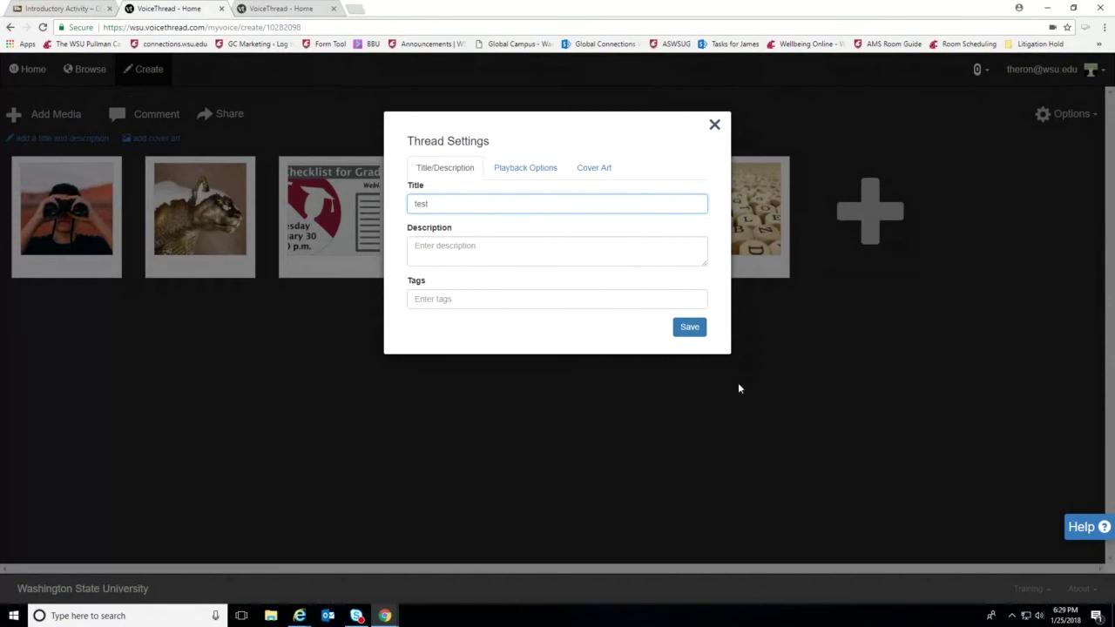
{"action": "left_click", "coordinate": [696, 335]}
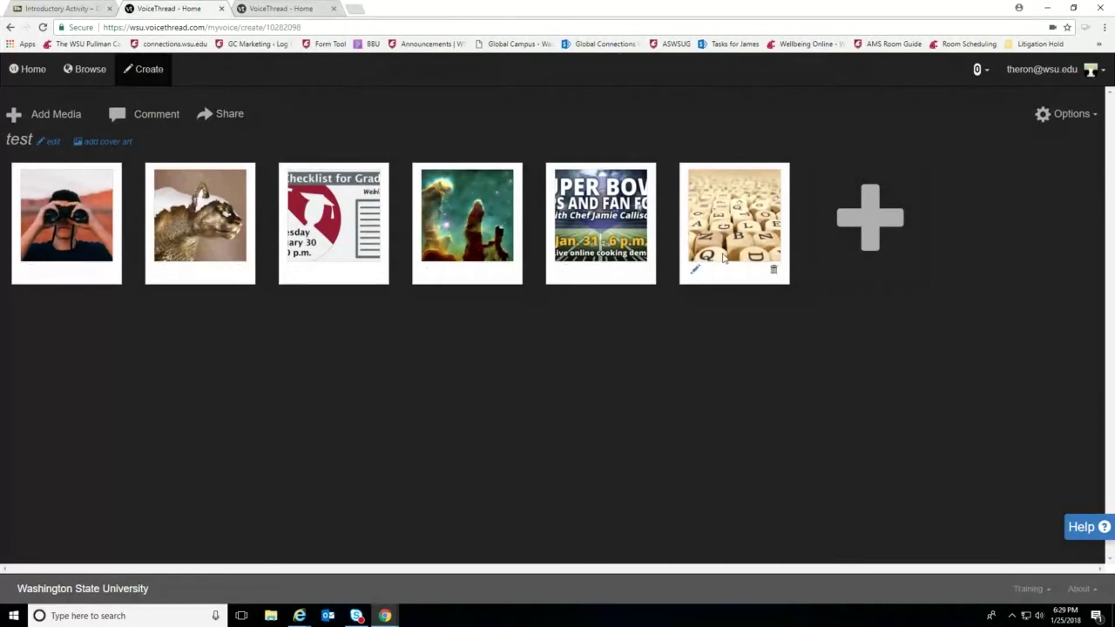
Reorder the slides: cougar first, then binoculars, and nebula third ahead of the checklist.
{"action": "left_click_drag", "start_coordinate": [63, 222], "coordinate": [258, 224]}
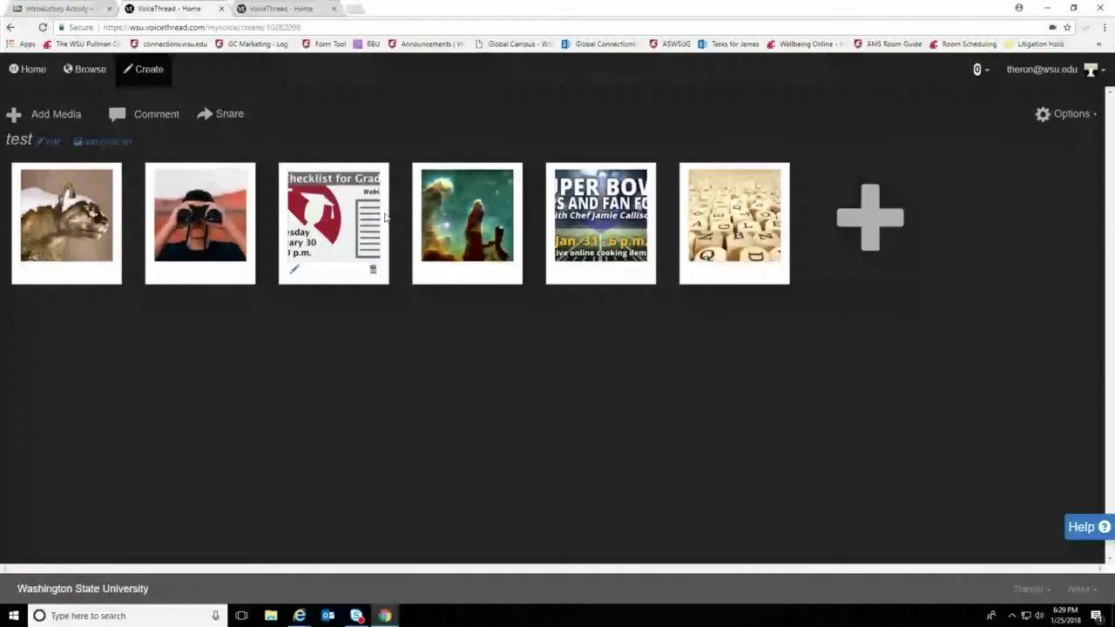
{"action": "left_click_drag", "start_coordinate": [448, 216], "coordinate": [261, 218]}
{"action": "left_click_drag", "start_coordinate": [601, 216], "coordinate": [423, 220]}
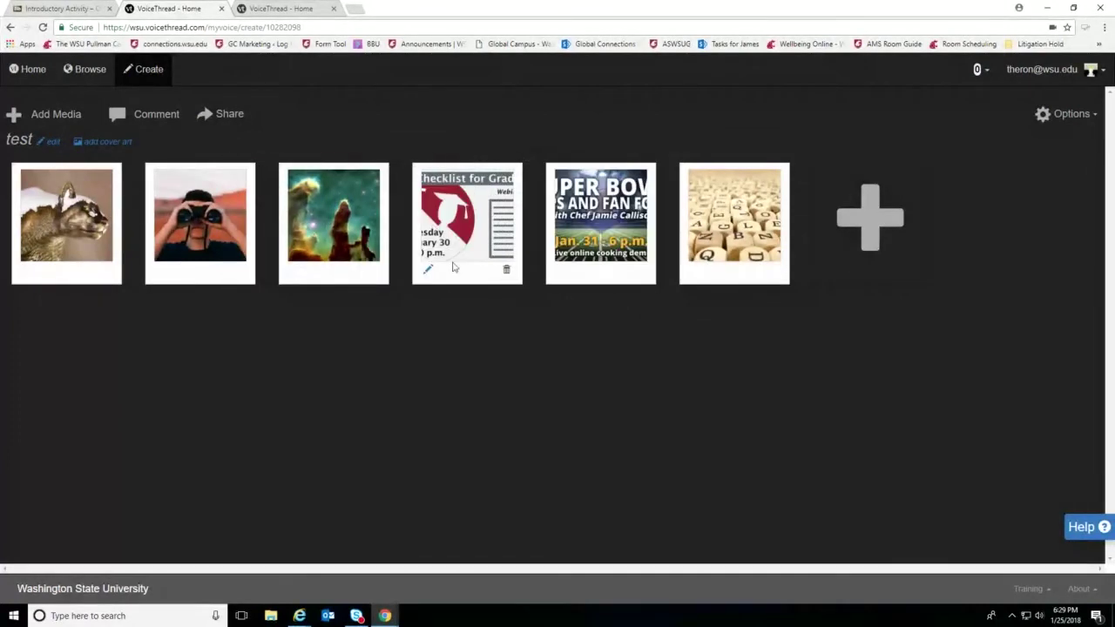
Save the checklist slide's Edit page settings.
{"action": "left_click", "coordinate": [427, 273]}
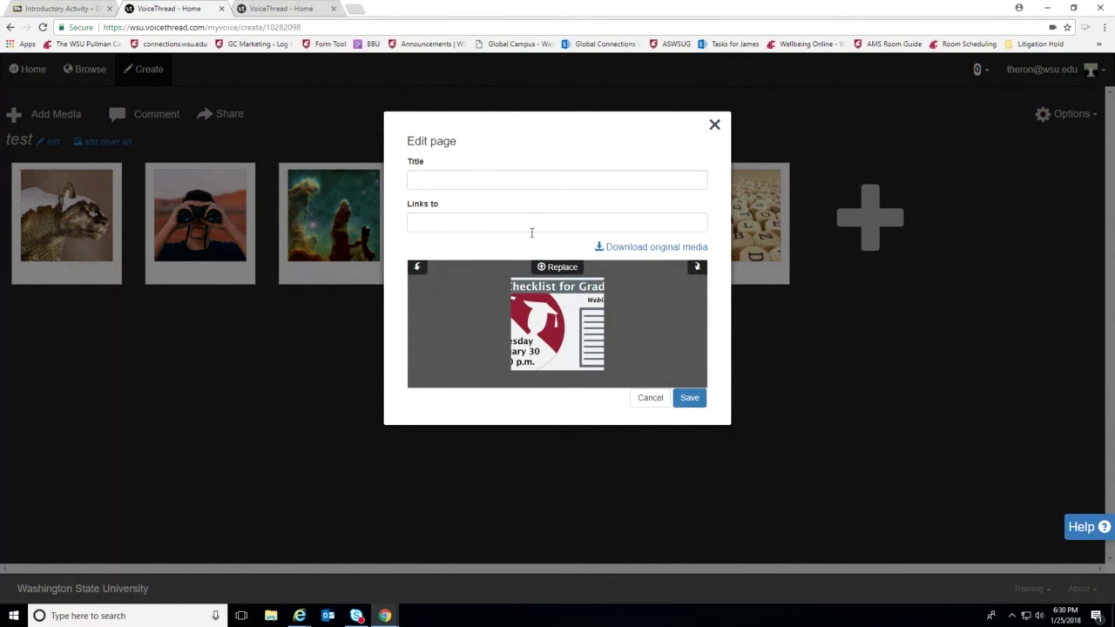
{"action": "left_click", "coordinate": [689, 397]}
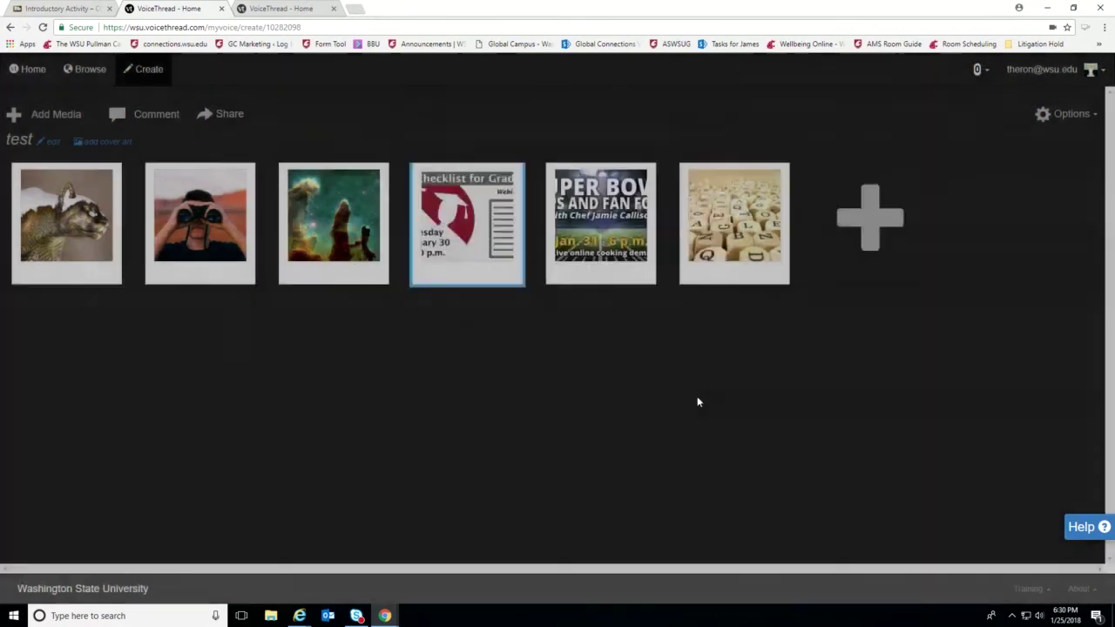
{"action": "mouse_move", "coordinate": [209, 203]}
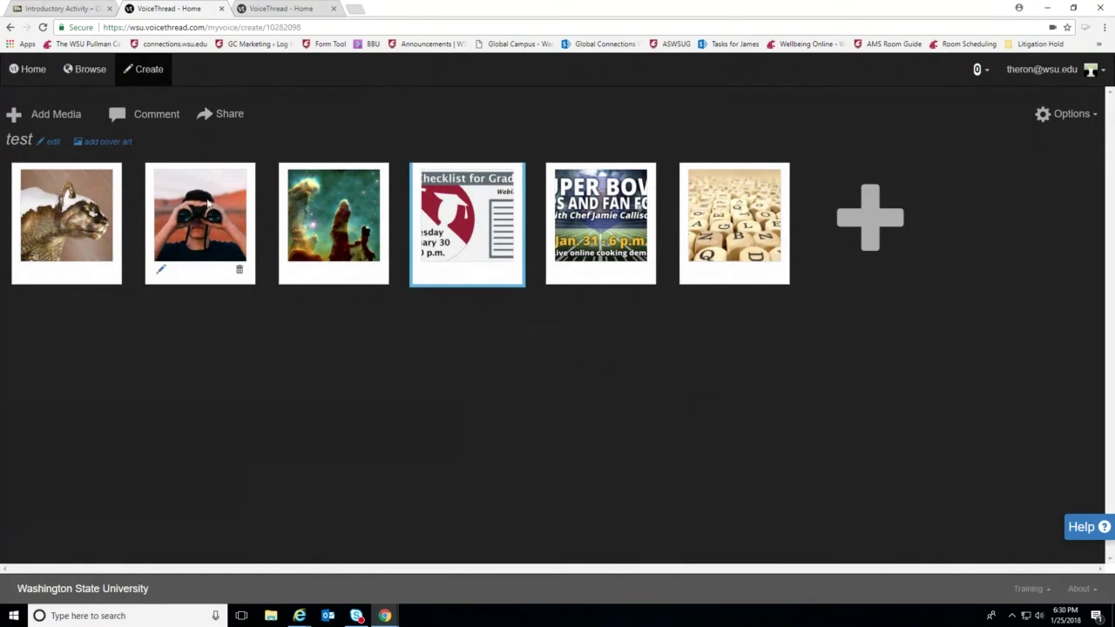
{"action": "mouse_move", "coordinate": [340, 228]}
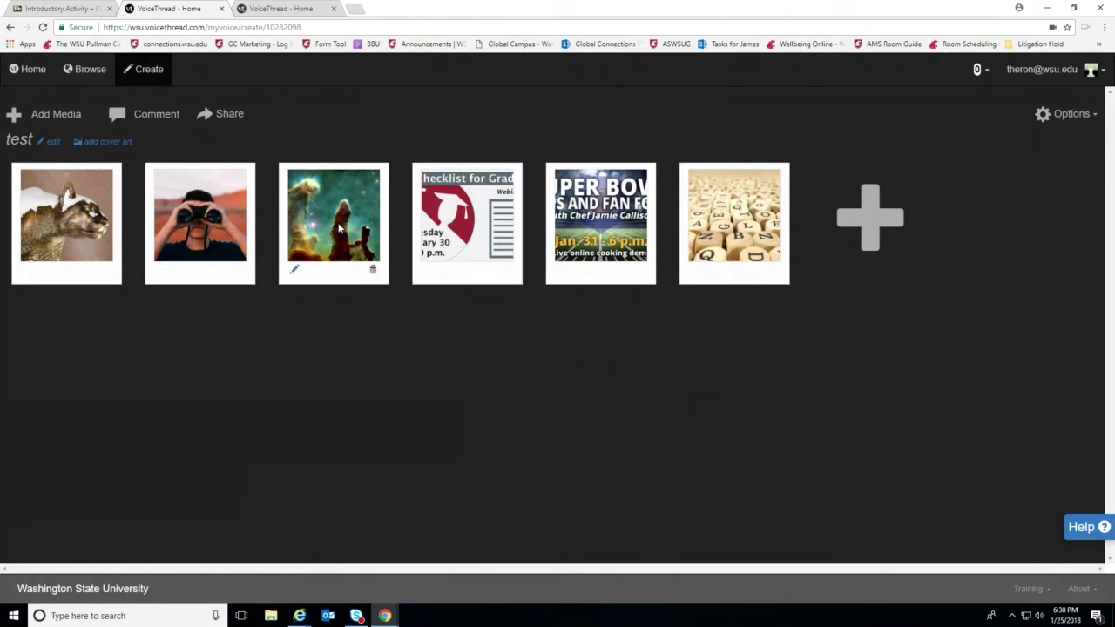
Open the 'test' thread in the viewer and start a webcam video comment on the cougar slide.
{"action": "left_click", "coordinate": [150, 119]}
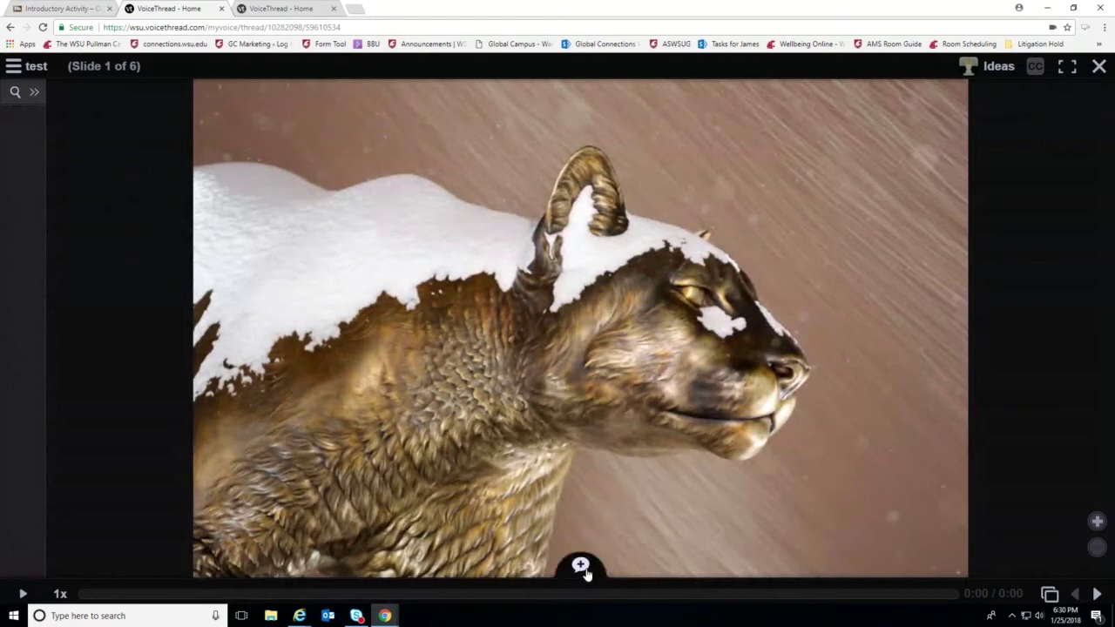
{"action": "left_click", "coordinate": [580, 566]}
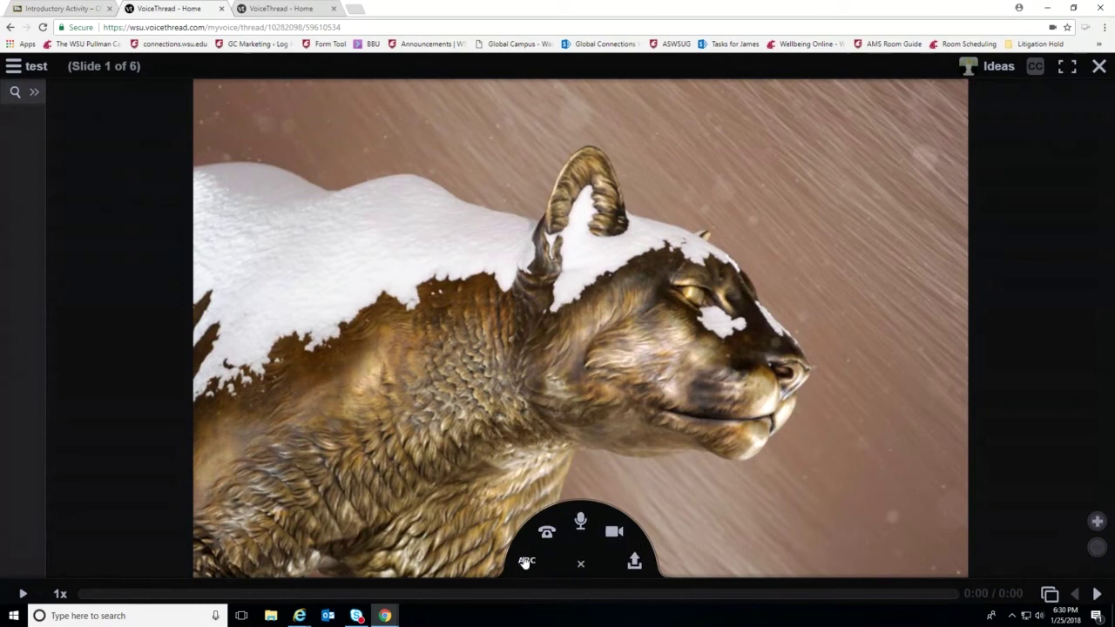
{"action": "left_click", "coordinate": [613, 531]}
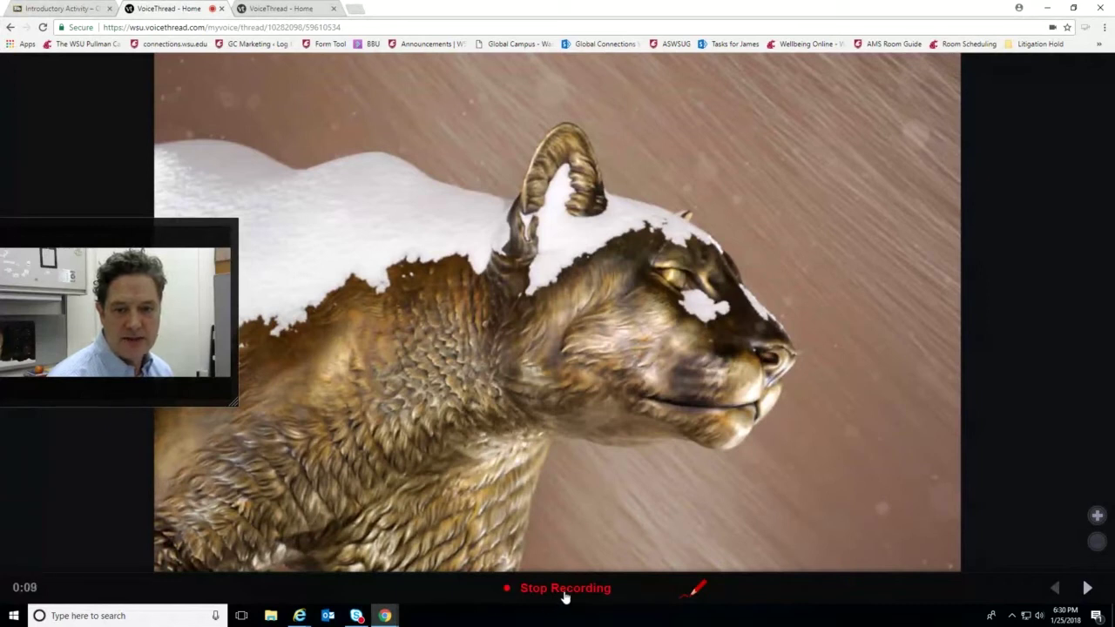
Draw a red arrow toward the snow on the cougar's head, then stop recording.
{"action": "left_click", "coordinate": [697, 592]}
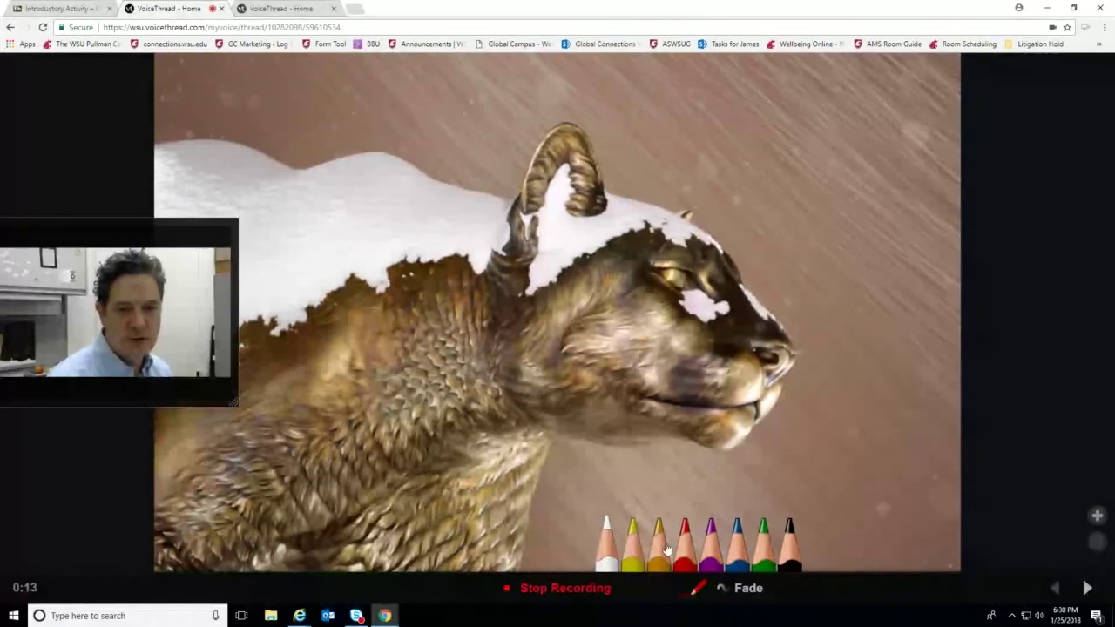
{"action": "left_click", "coordinate": [684, 547]}
{"action": "left_click_drag", "start_coordinate": [660, 203], "coordinate": [686, 190]}
{"action": "left_click_drag", "start_coordinate": [796, 159], "coordinate": [815, 148]}
{"action": "left_click_drag", "start_coordinate": [670, 184], "coordinate": [665, 201]}
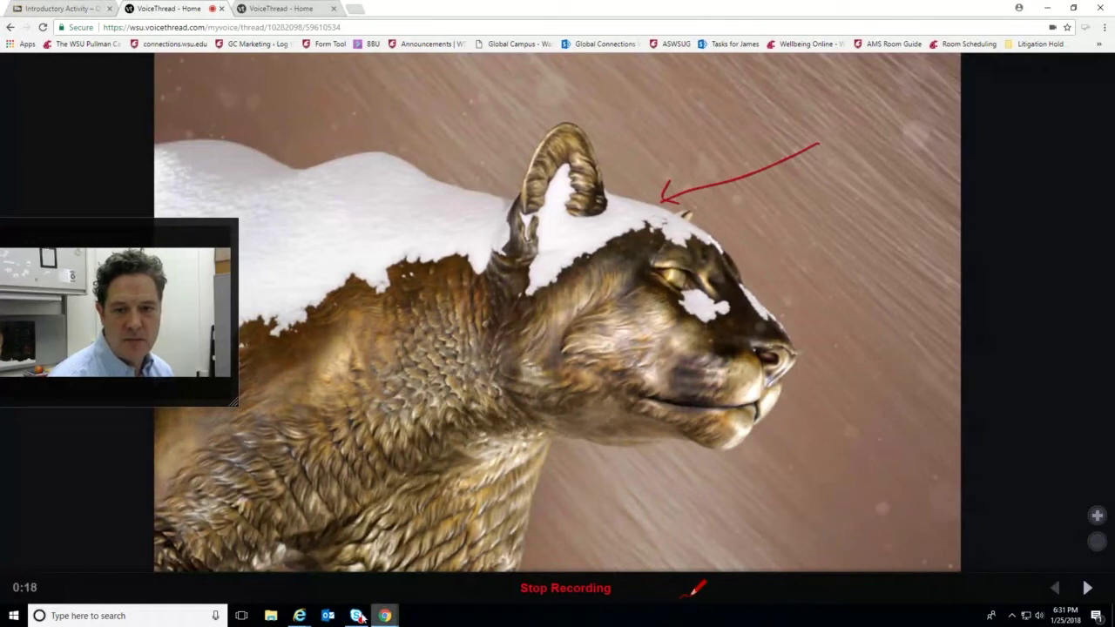
{"action": "left_click", "coordinate": [552, 593]}
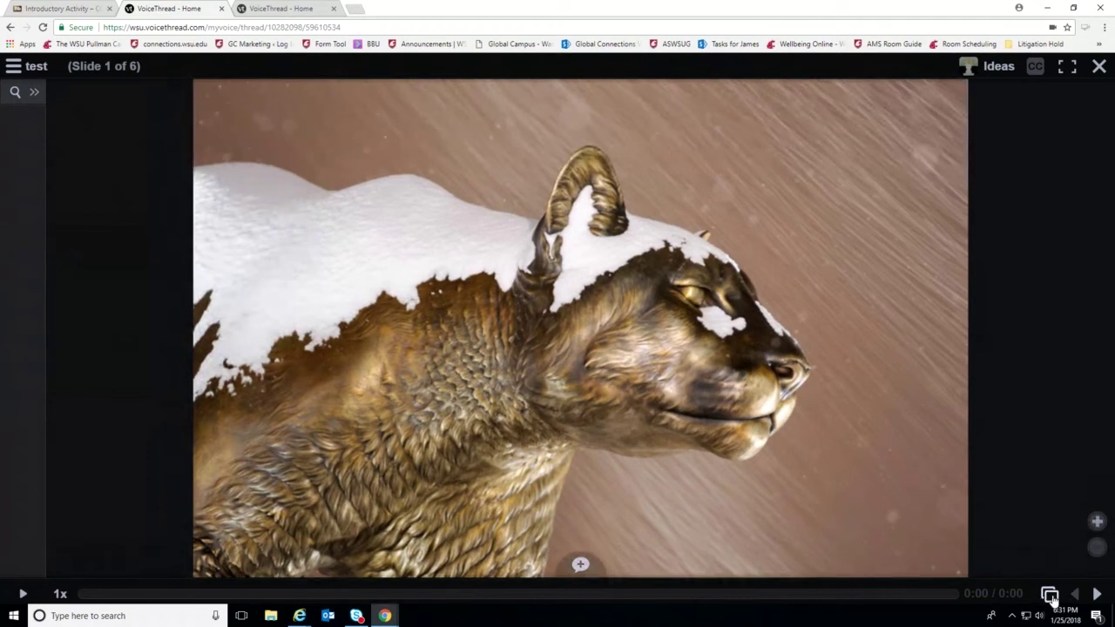
Browse the slides from cougar to the checklist and back to the binoculars slide.
{"action": "left_click", "coordinate": [1050, 594]}
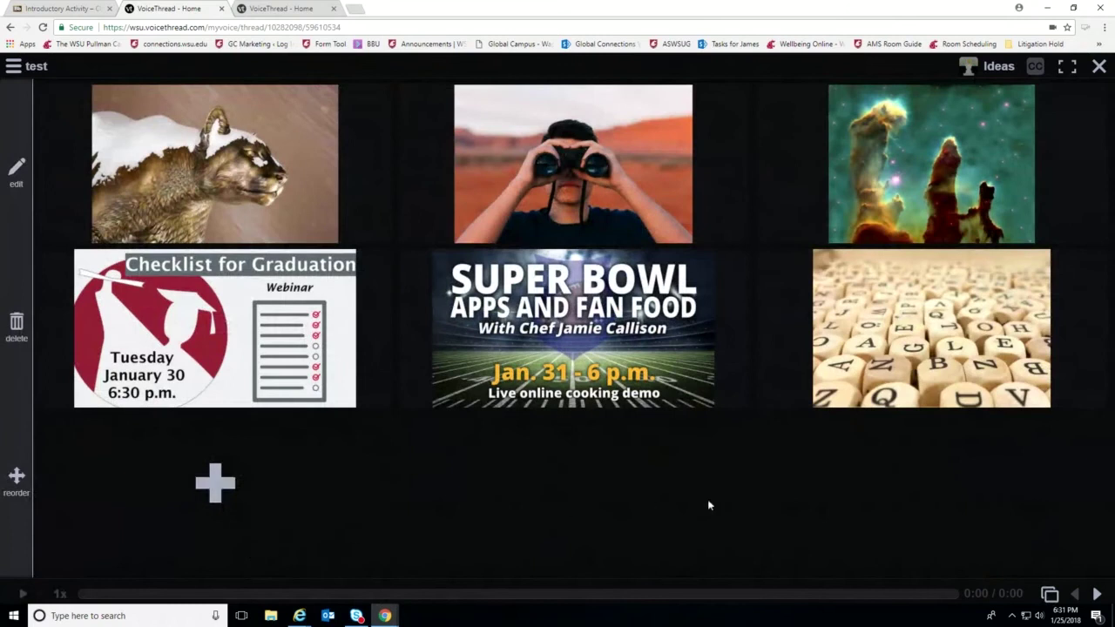
{"action": "left_click", "coordinate": [1052, 594]}
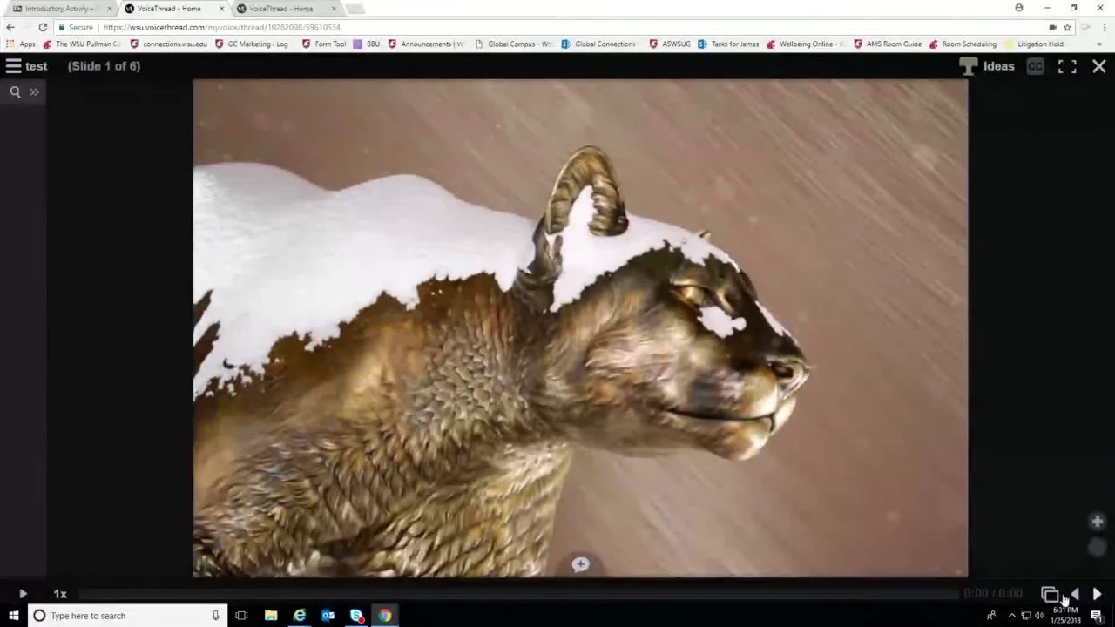
{"action": "left_click", "coordinate": [1098, 596]}
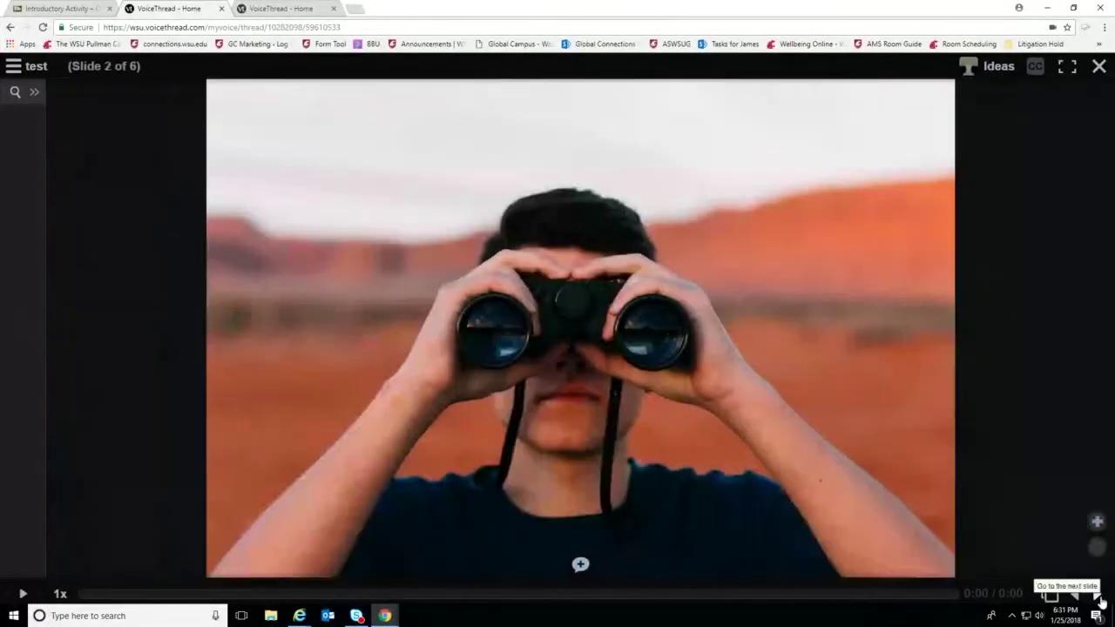
{"action": "left_click", "coordinate": [1098, 596]}
{"action": "left_click", "coordinate": [1099, 599]}
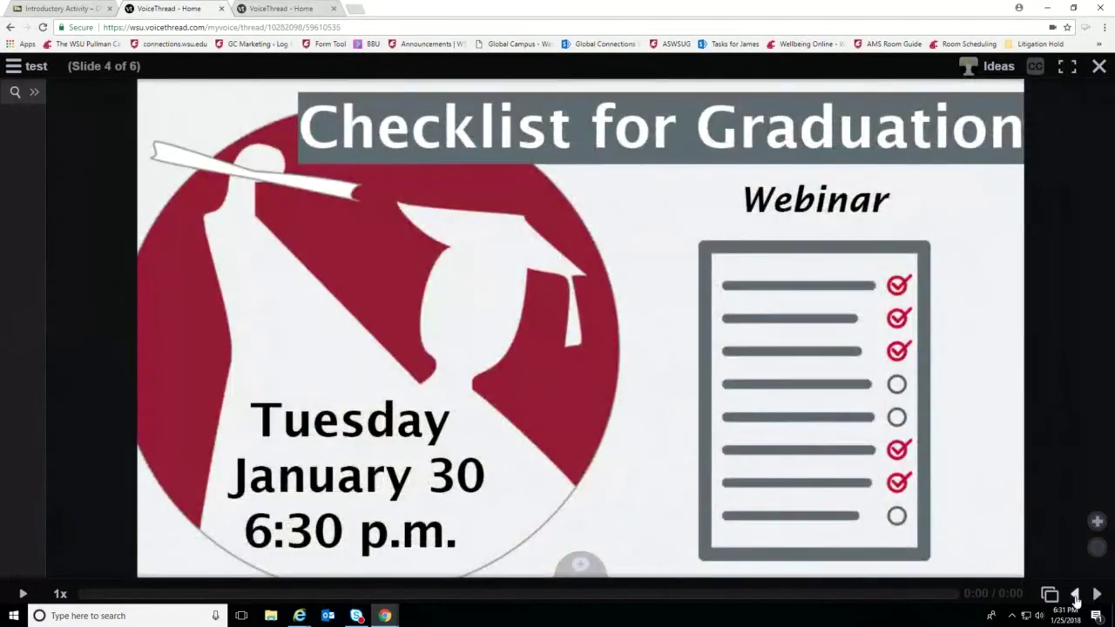
{"action": "left_click", "coordinate": [1076, 595]}
{"action": "left_click", "coordinate": [1075, 596]}
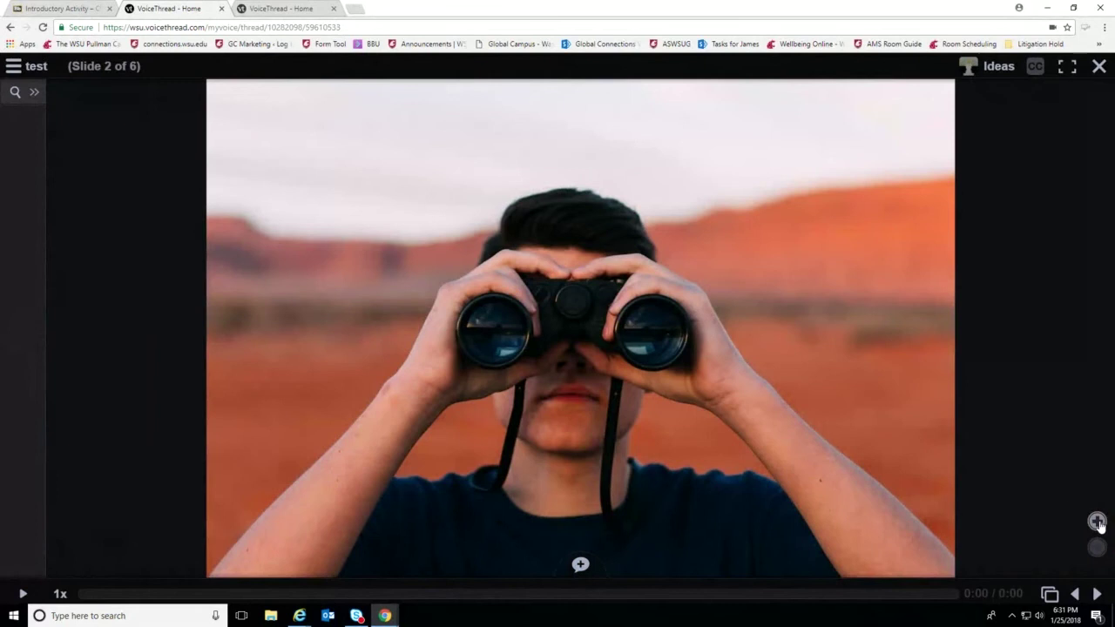
Zoom twice into the binoculars image, pan it, and show the six-slide overview.
{"action": "left_click", "coordinate": [1097, 521]}
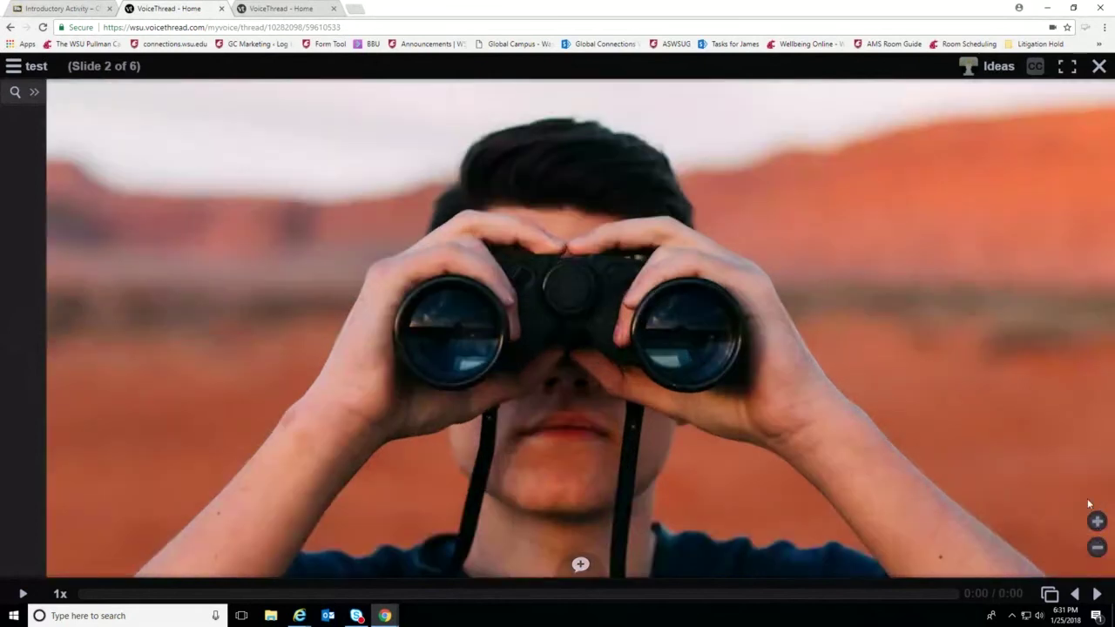
{"action": "left_click", "coordinate": [1097, 522]}
{"action": "left_click_drag", "start_coordinate": [808, 432], "coordinate": [557, 230]}
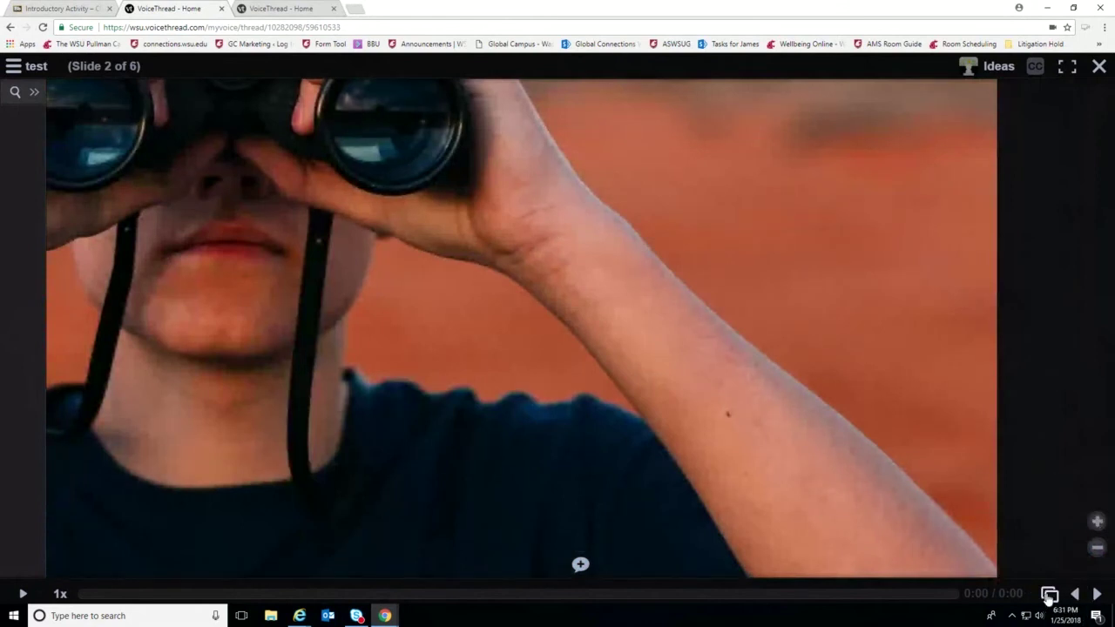
{"action": "left_click", "coordinate": [1050, 597]}
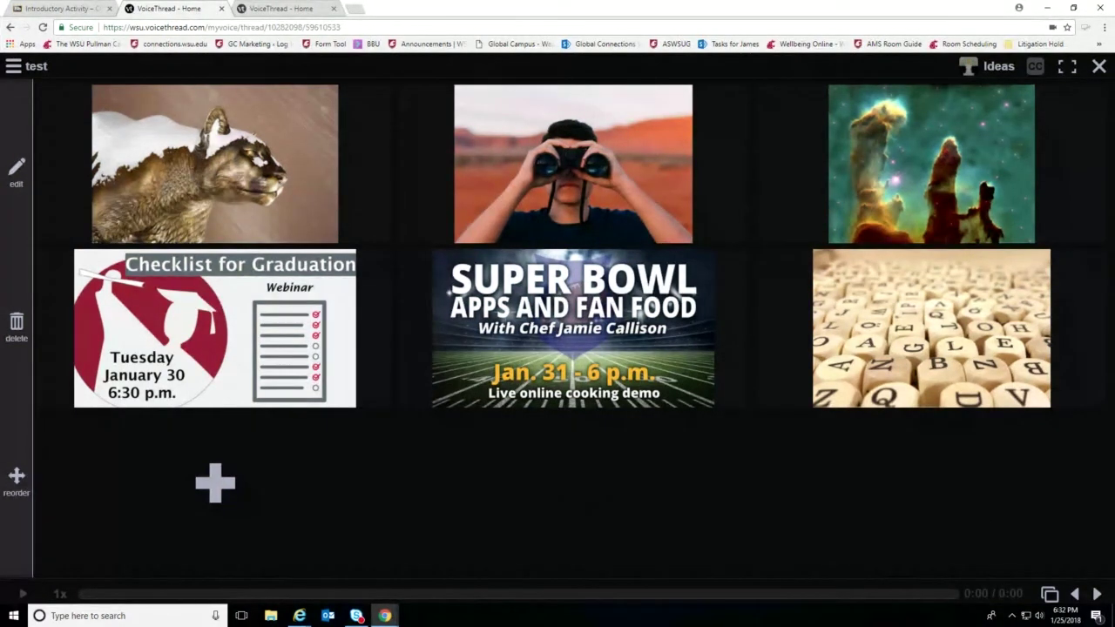
Open the Share options from the VoiceThread options menu.
{"action": "left_click", "coordinate": [13, 70]}
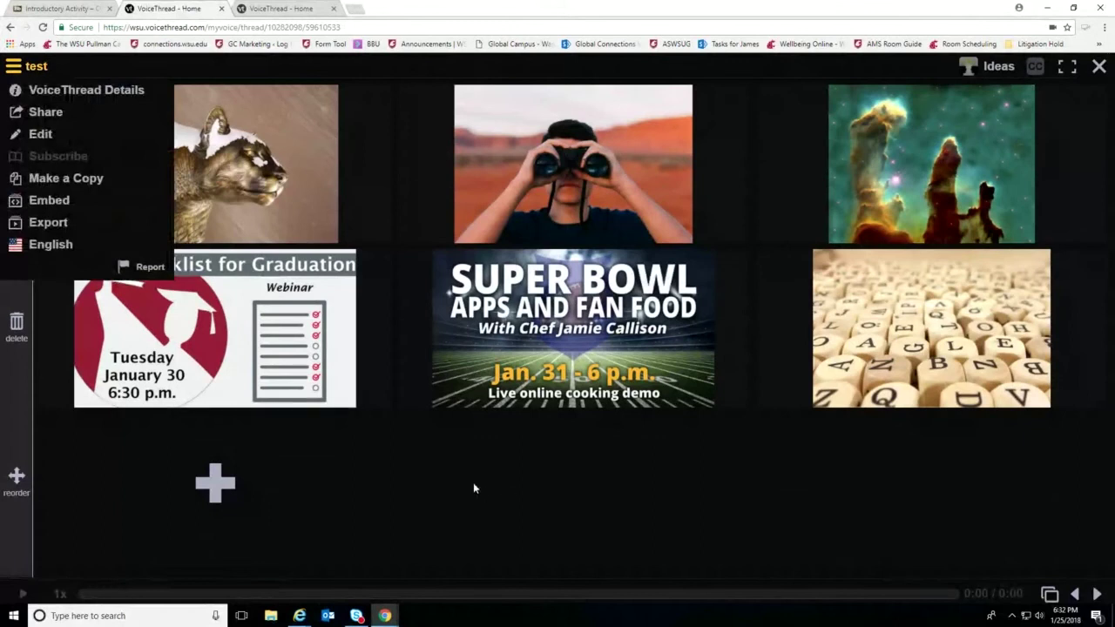
{"action": "left_click", "coordinate": [1049, 593]}
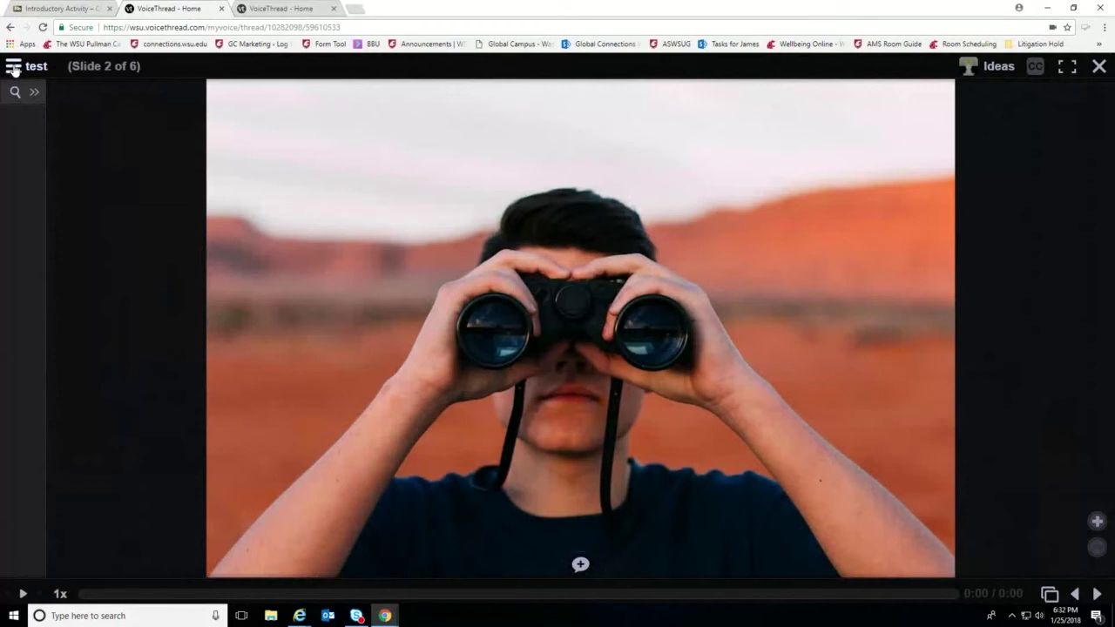
{"action": "left_click", "coordinate": [14, 70]}
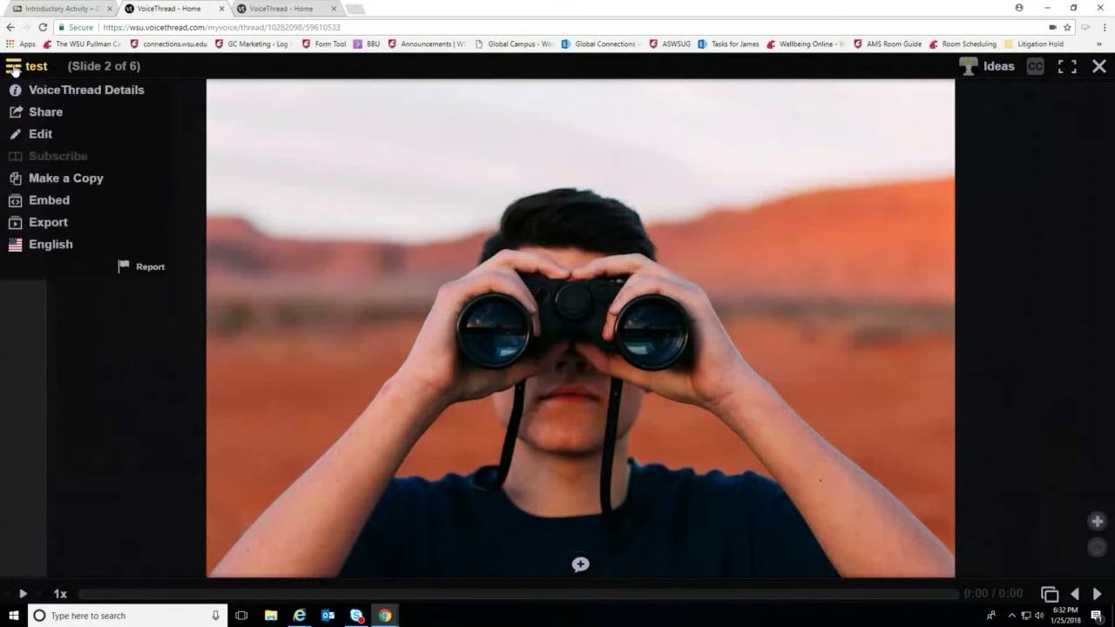
{"action": "left_click", "coordinate": [35, 113]}
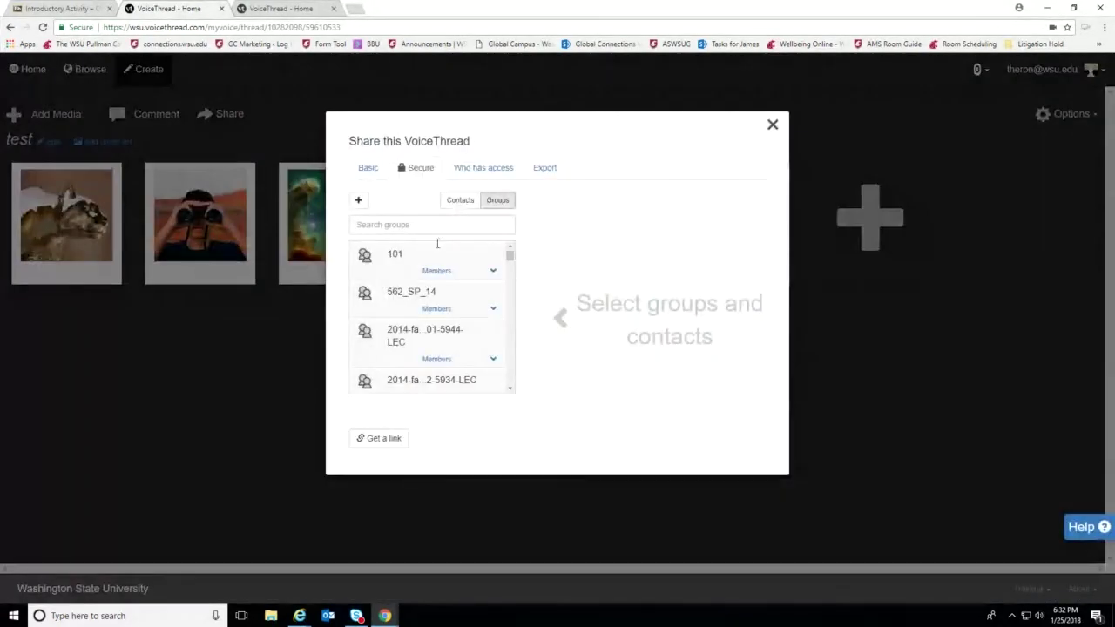
Copy the share link from the Basic tab and switch to the Embed options.
{"action": "left_click", "coordinate": [368, 170]}
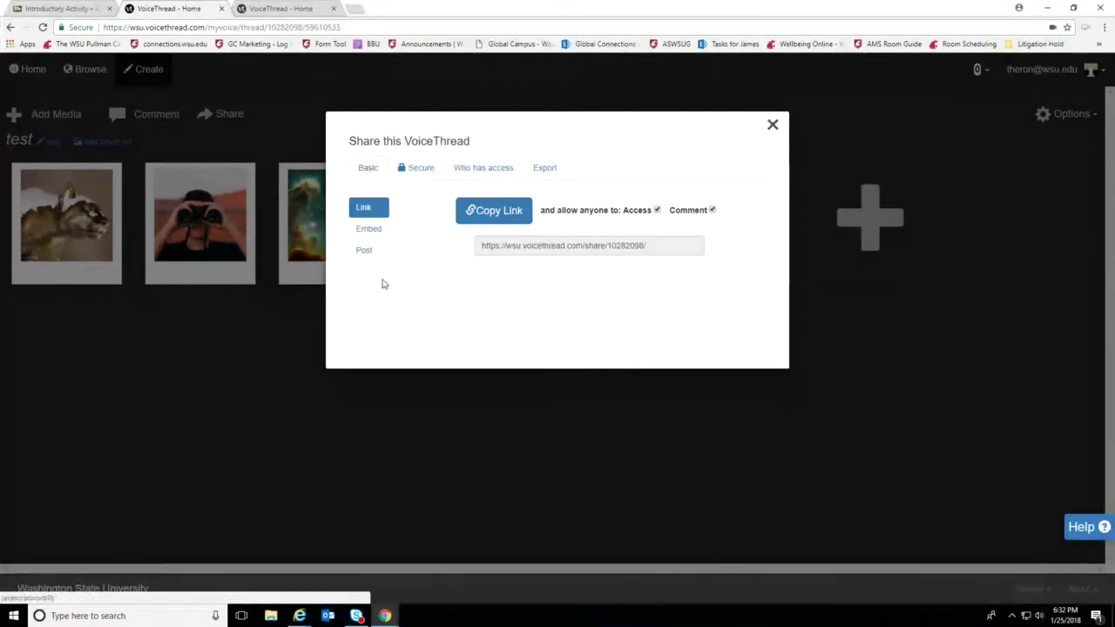
{"action": "left_click", "coordinate": [549, 247]}
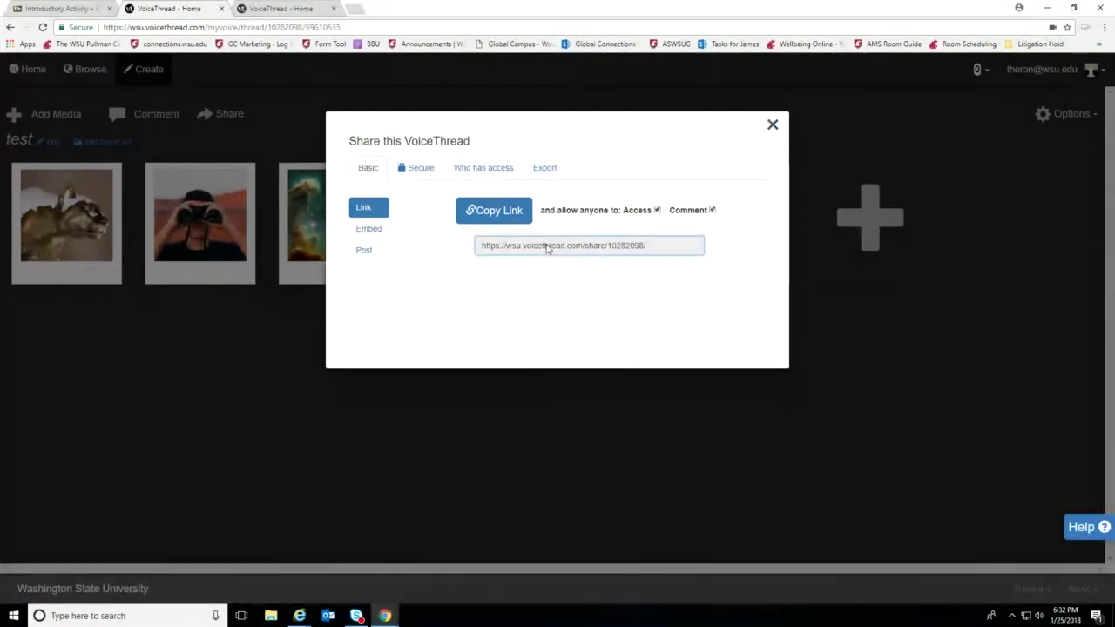
{"action": "left_click", "coordinate": [495, 216]}
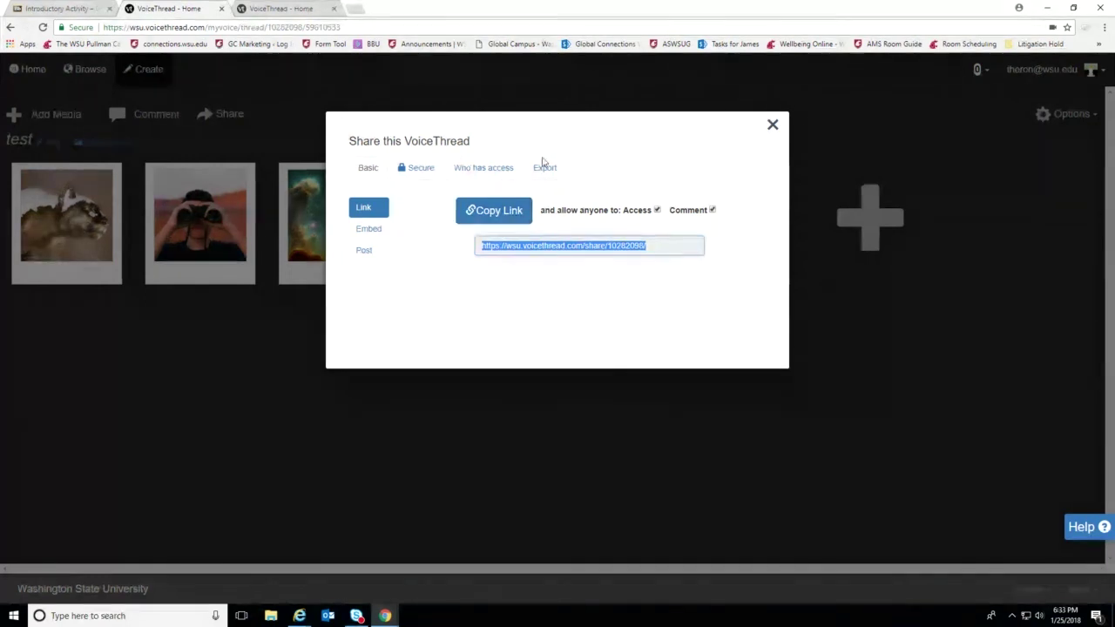
{"action": "left_click", "coordinate": [368, 229]}
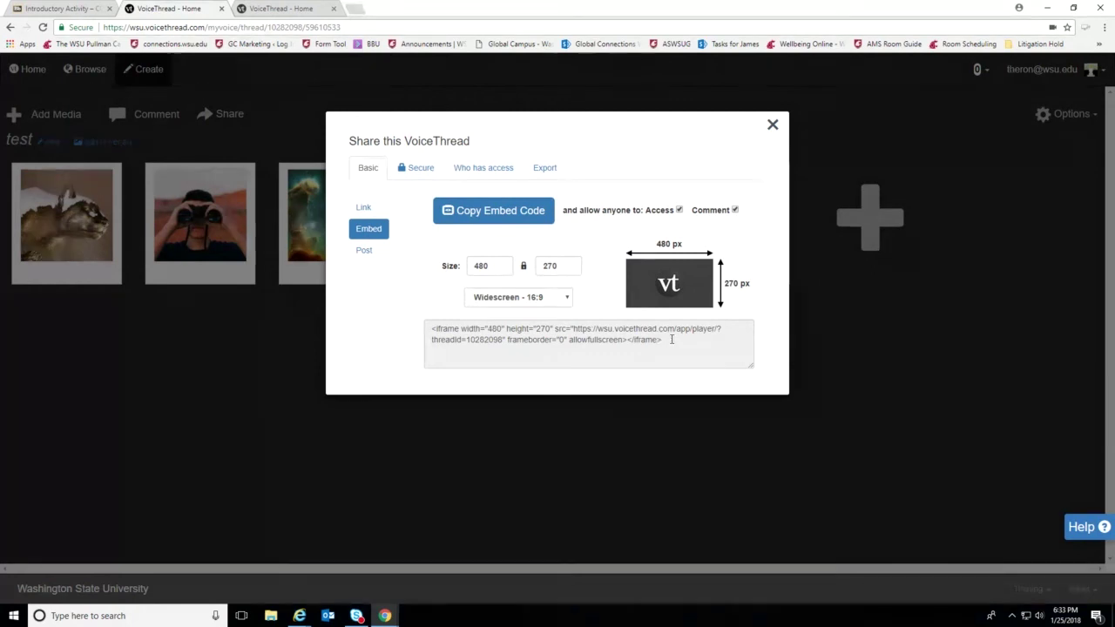
Set the embed size to 476 × 268 px.
{"action": "left_click_drag", "start_coordinate": [687, 344], "coordinate": [425, 331]}
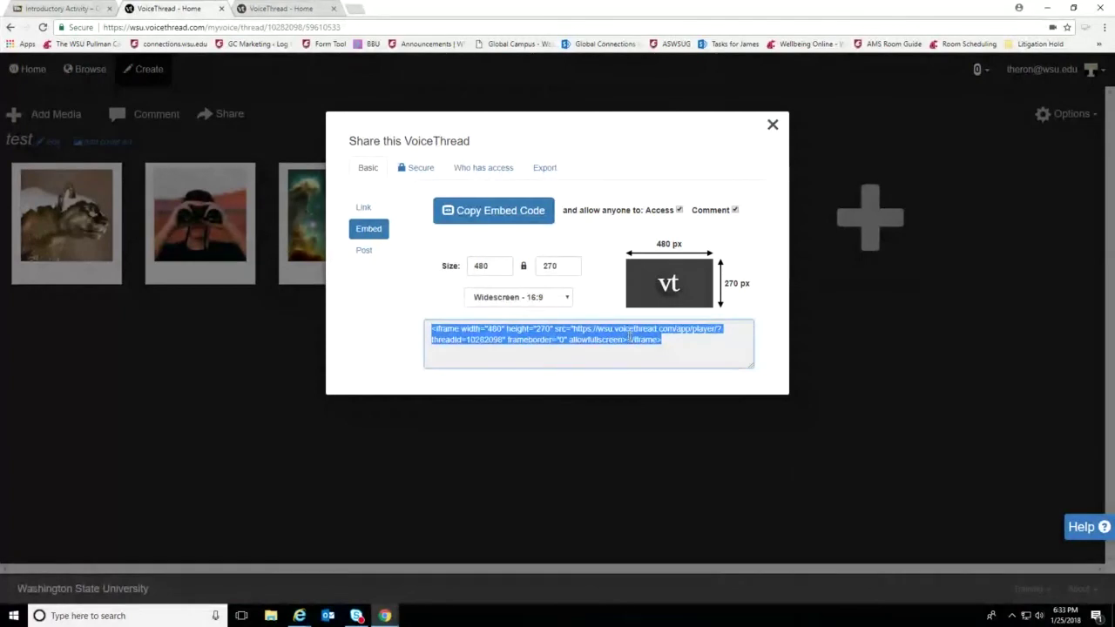
{"action": "left_click", "coordinate": [501, 264]}
{"action": "left_click", "coordinate": [502, 264]}
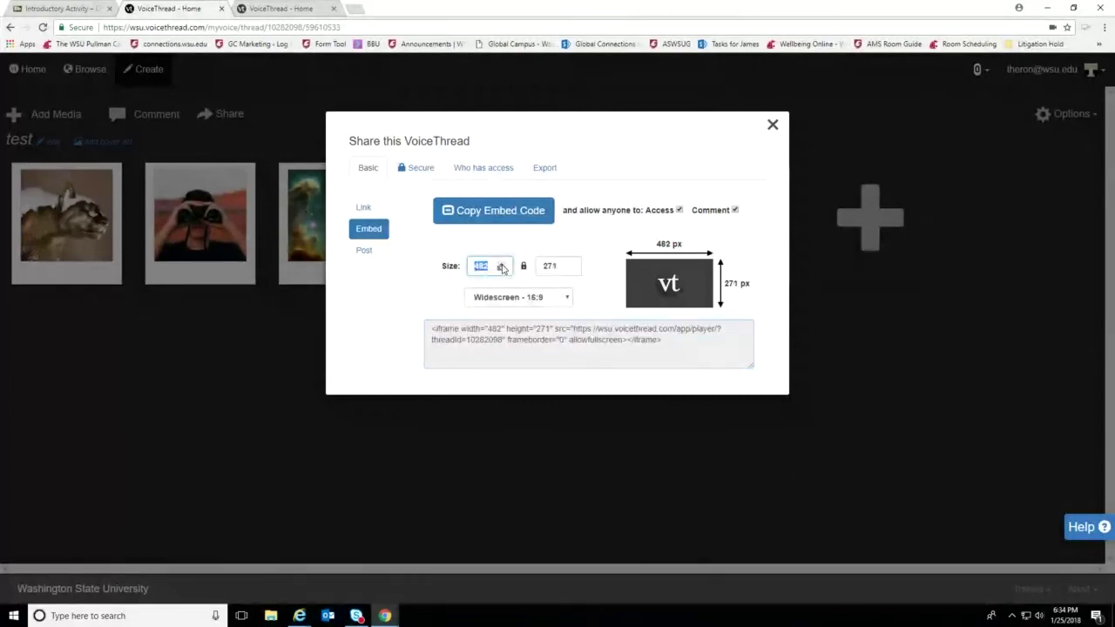
{"action": "left_click", "coordinate": [570, 269]}
{"action": "left_click", "coordinate": [570, 269]}
{"action": "left_click", "coordinate": [570, 269]}
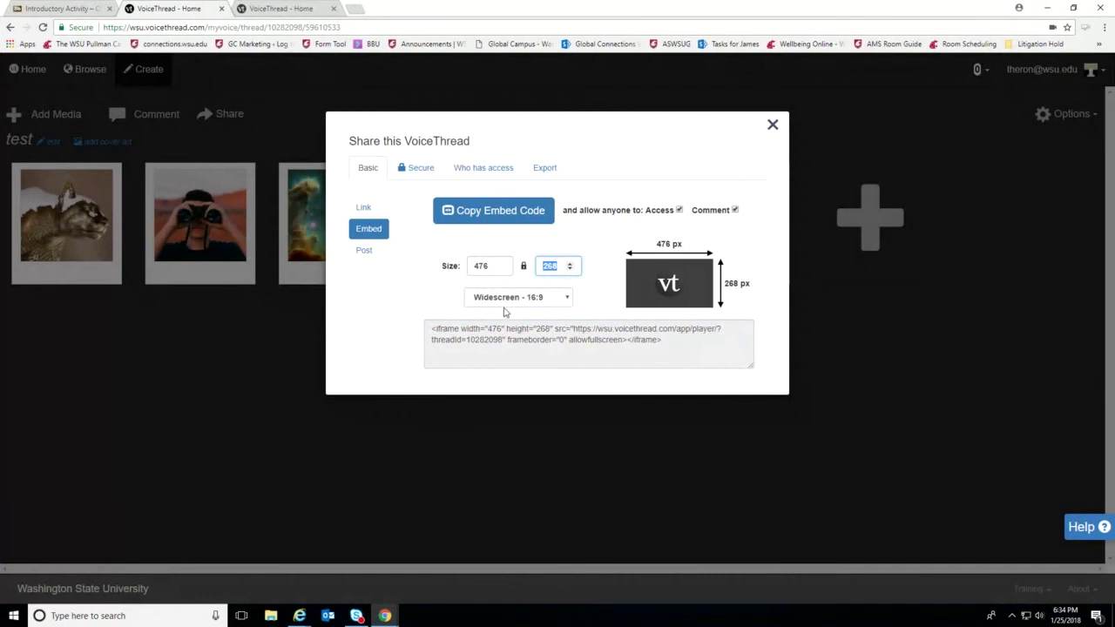
Copy the entire embed code and return to the Link sharing options.
{"action": "left_click", "coordinate": [488, 335]}
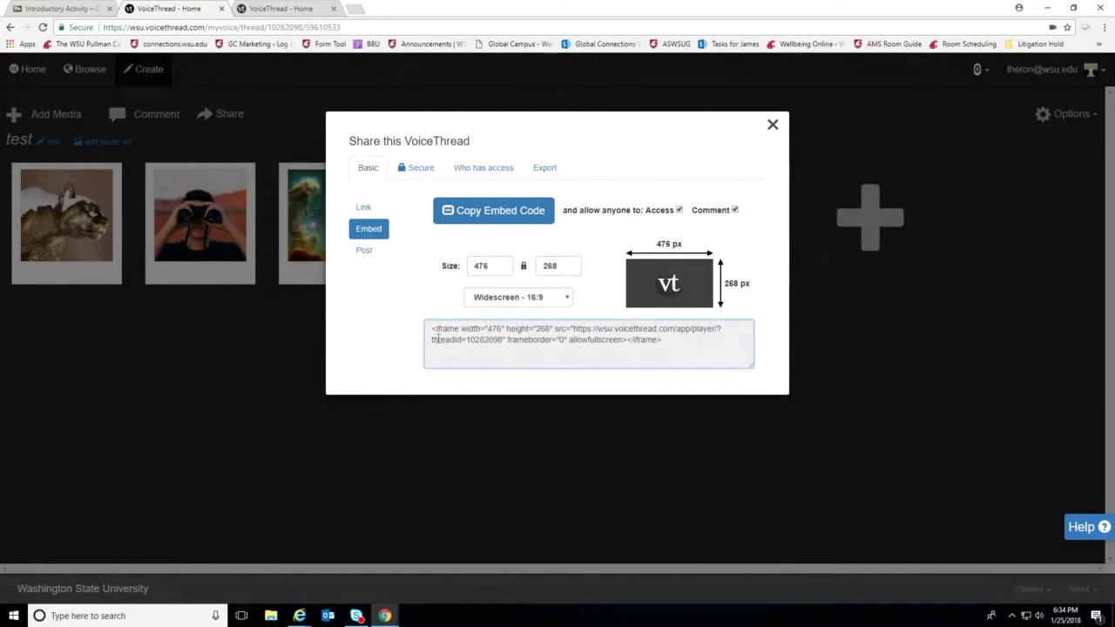
{"action": "left_click", "coordinate": [707, 353]}
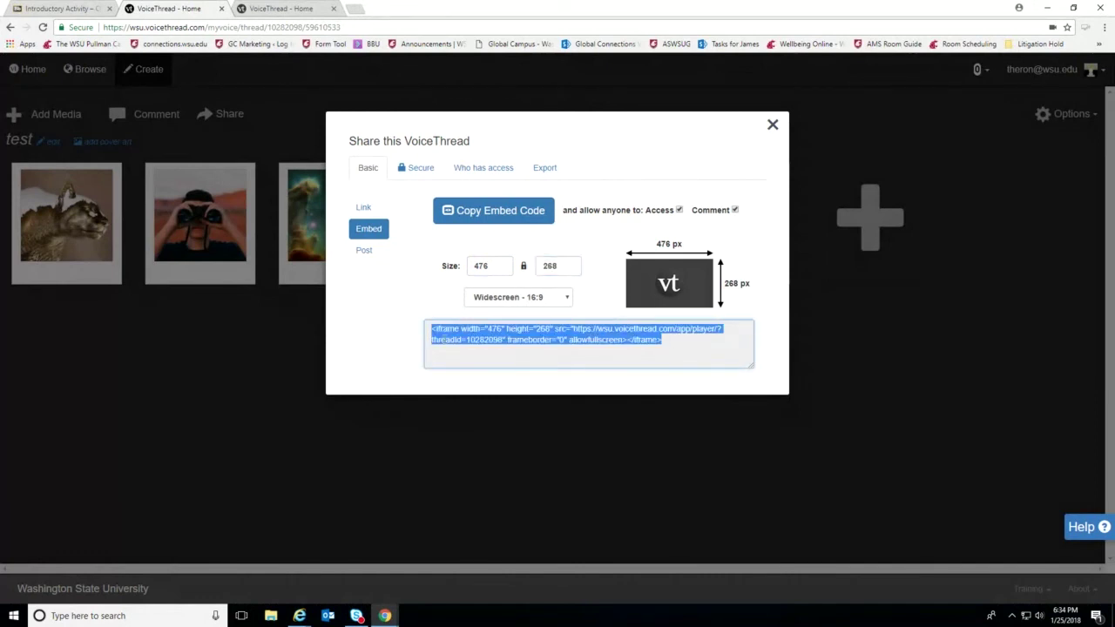
{"action": "left_click", "coordinate": [487, 218]}
{"action": "left_click", "coordinate": [368, 171]}
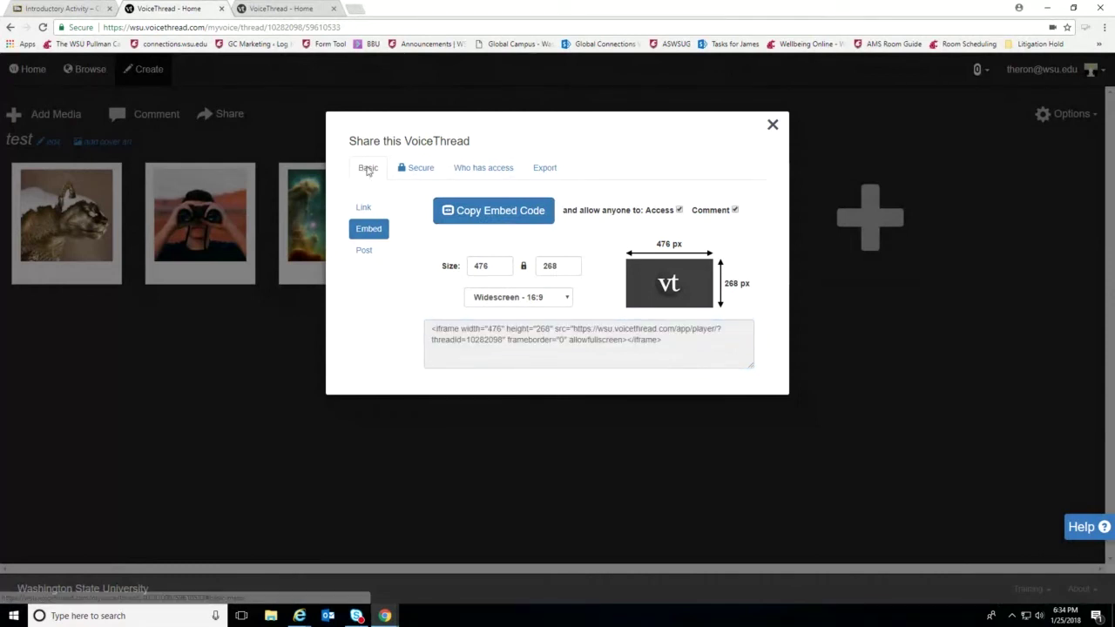
{"action": "left_click", "coordinate": [366, 207]}
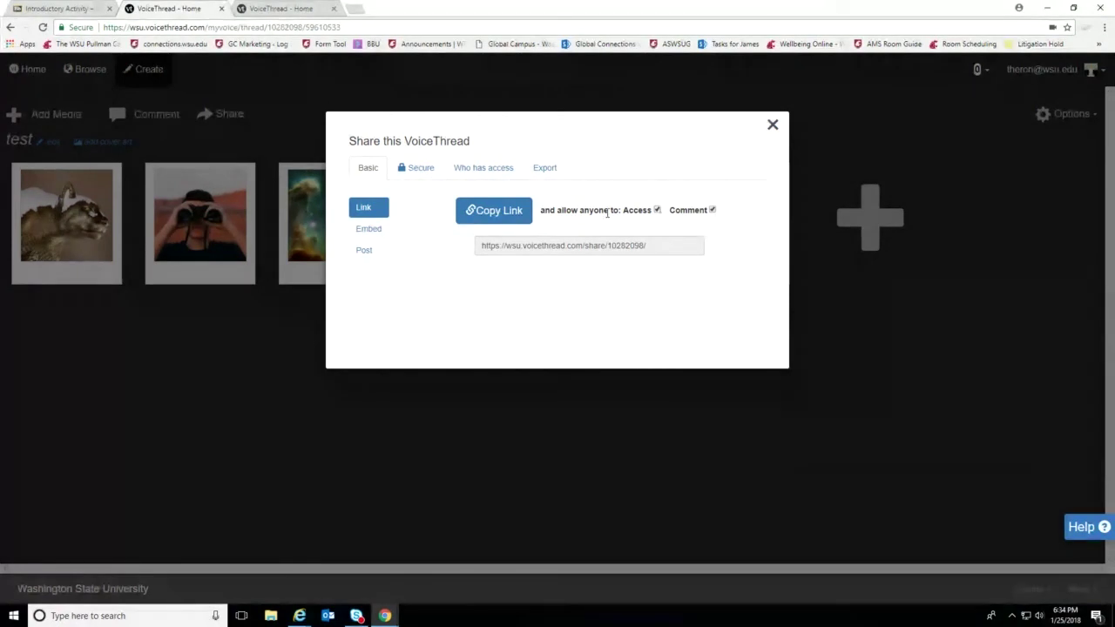
Keep the share link allowing both Access and Comment, then switch to Secure sharing.
{"action": "left_click", "coordinate": [656, 210]}
{"action": "left_click", "coordinate": [713, 211]}
{"action": "left_click", "coordinate": [712, 211]}
{"action": "left_click", "coordinate": [713, 210]}
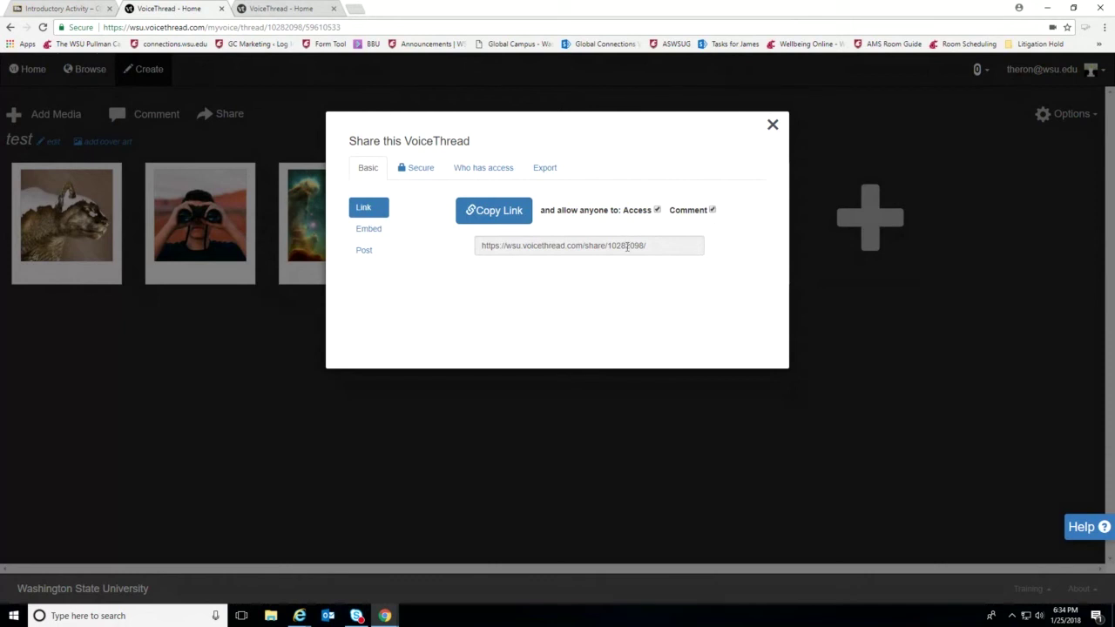
{"action": "left_click", "coordinate": [418, 172]}
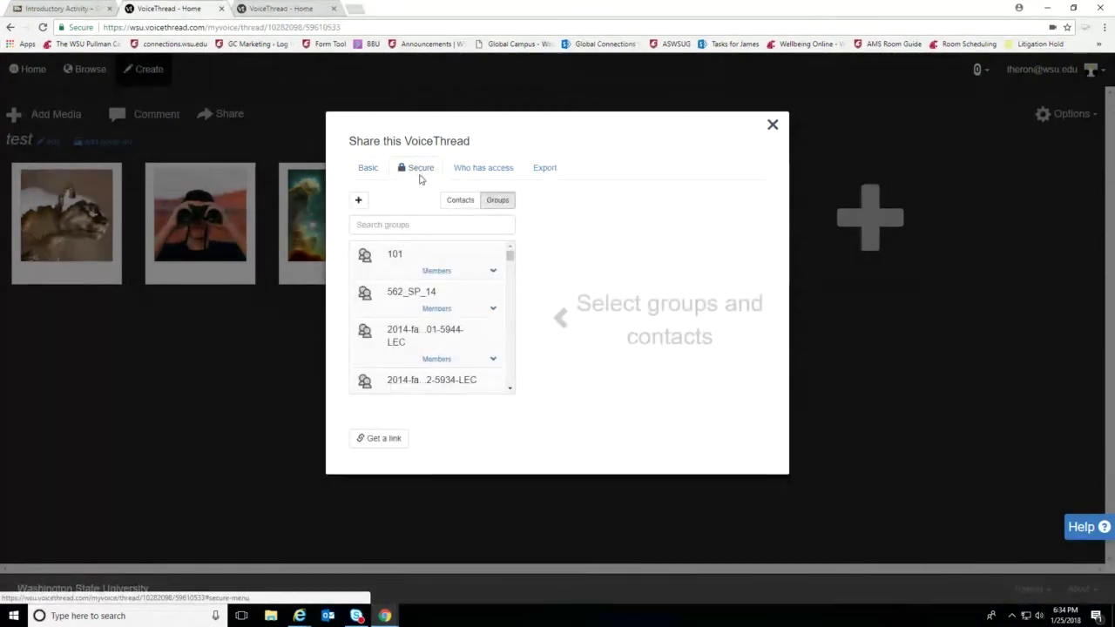
Add group 101 as a secure share recipient and switch the list to Contacts.
{"action": "left_click", "coordinate": [411, 254]}
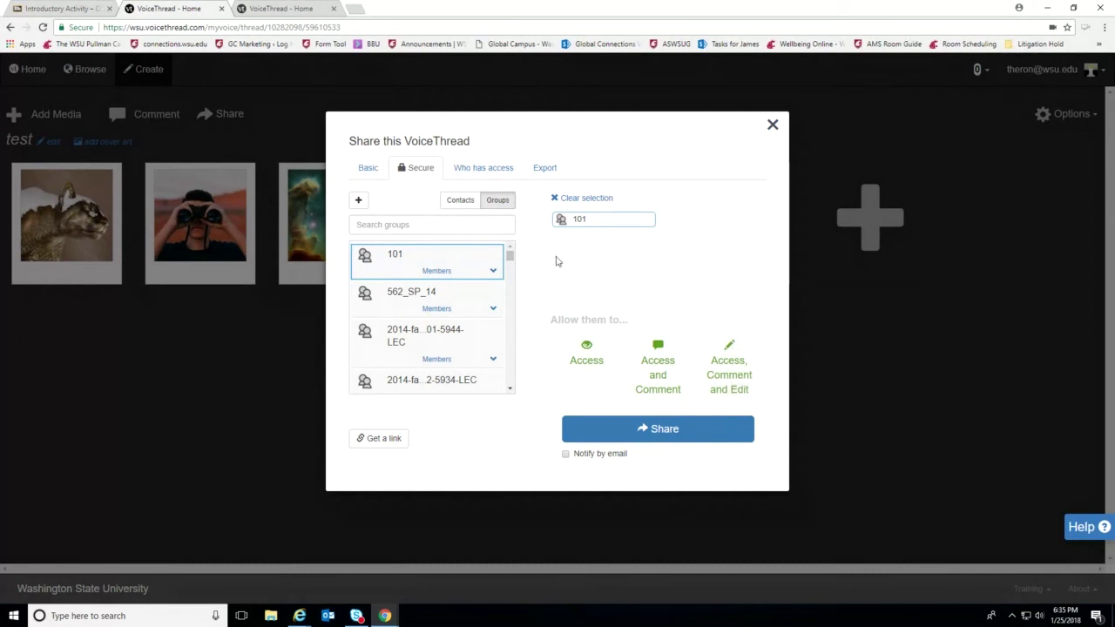
{"action": "left_click", "coordinate": [459, 204]}
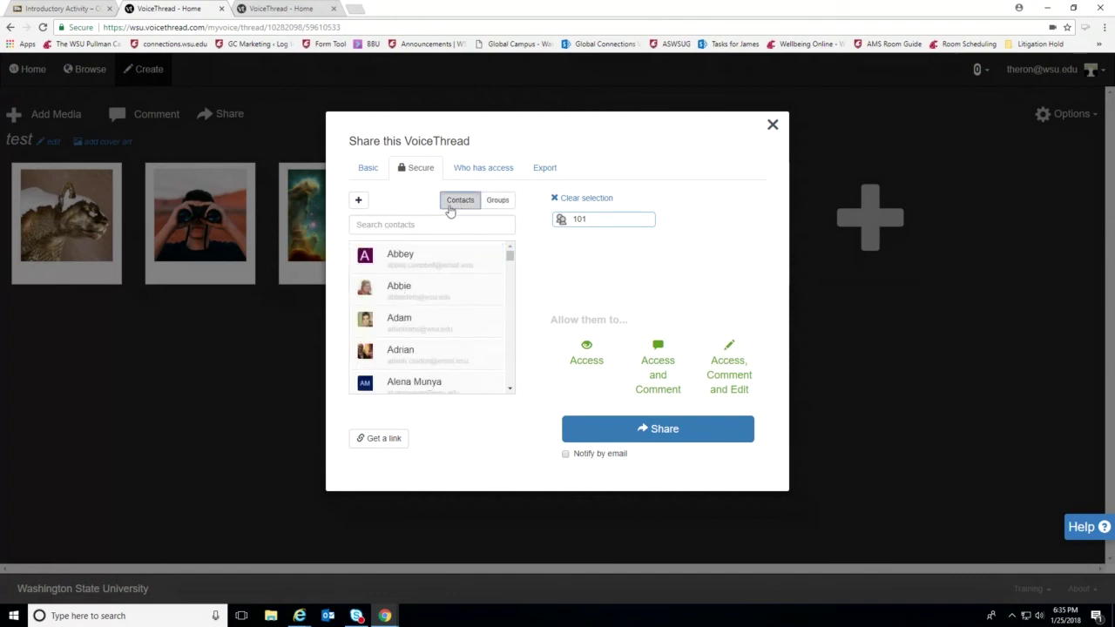
Share the test thread with a contact, with comment and edit rights, and select its direct link.
{"action": "left_click", "coordinate": [399, 259]}
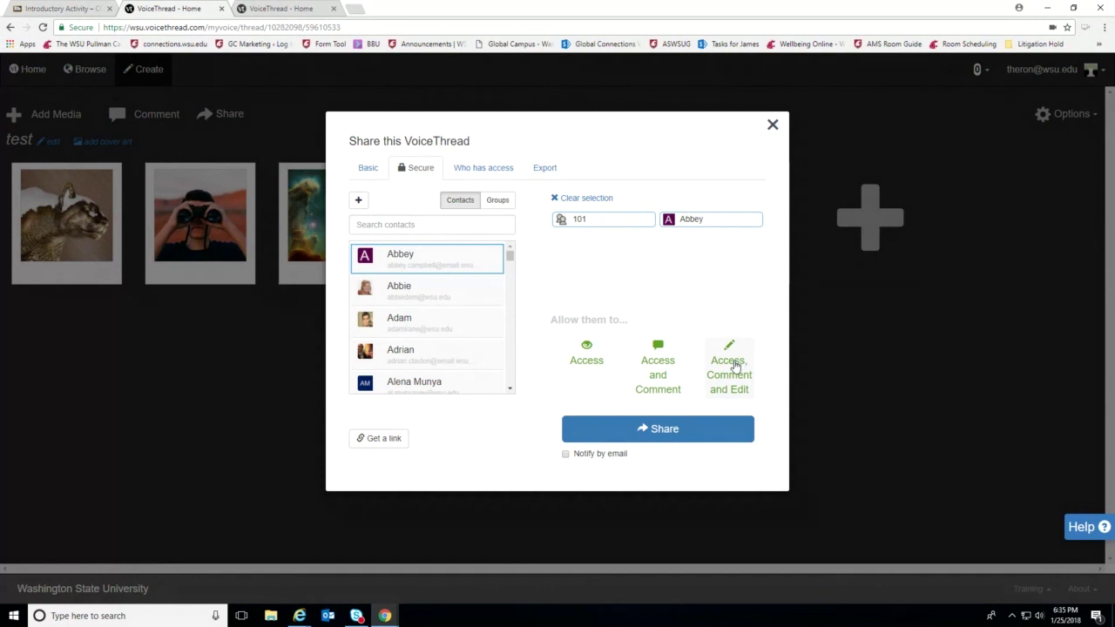
{"action": "left_click_drag", "start_coordinate": [728, 362], "coordinate": [733, 364]}
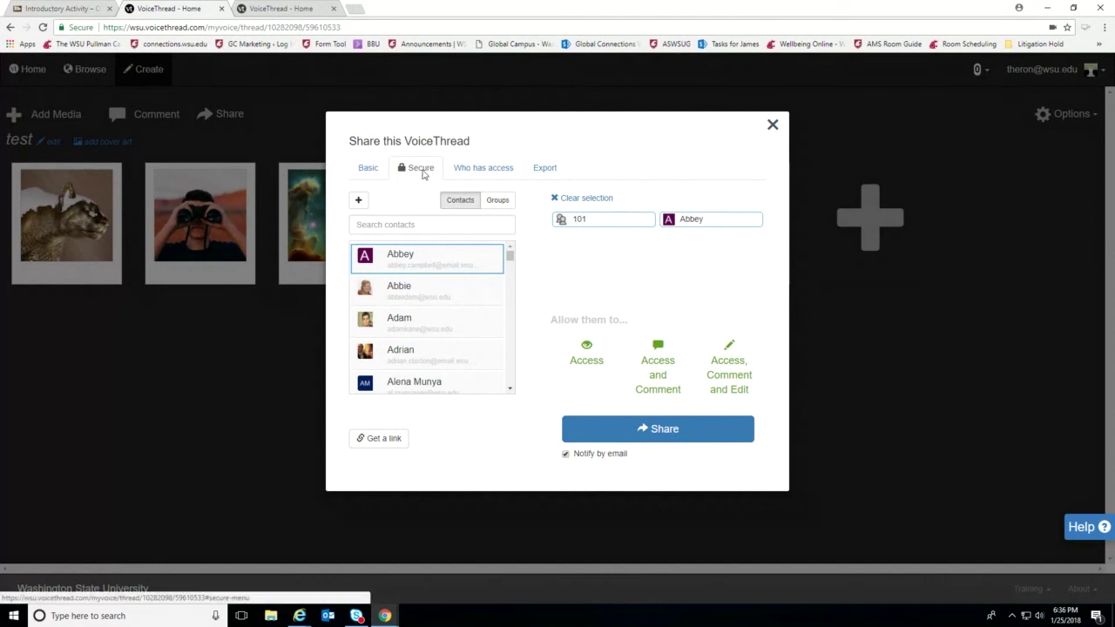
{"action": "left_click", "coordinate": [377, 442]}
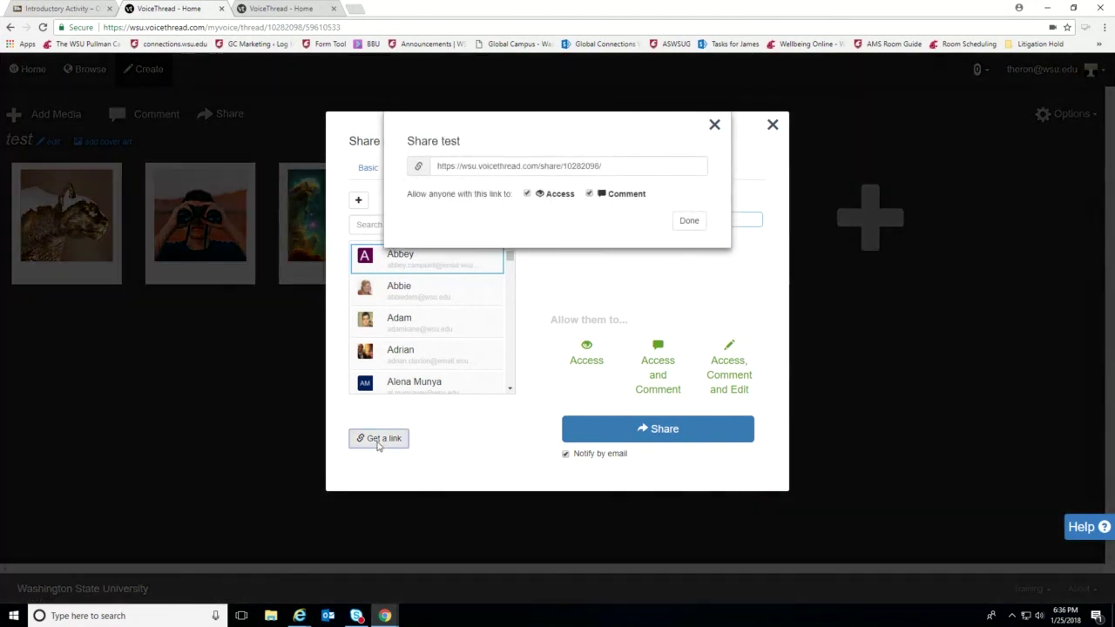
{"action": "left_click", "coordinate": [463, 167]}
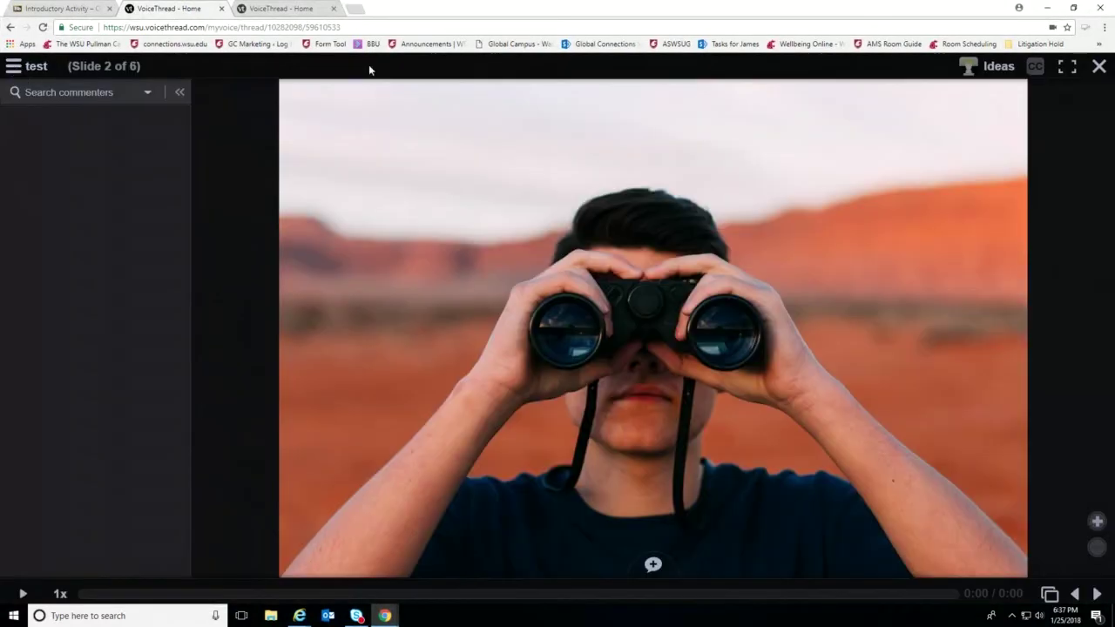
From the Introductory Activity page, open the PPT Lectures link to the 381 Overview of Blogs lecture.
{"action": "left_click", "coordinate": [96, 11]}
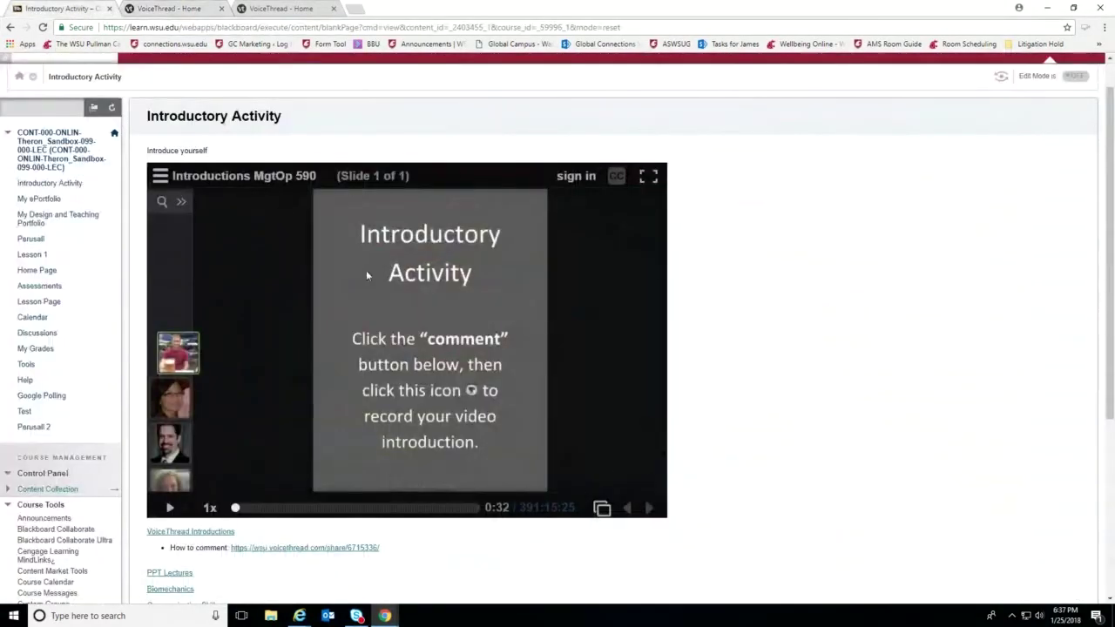
{"action": "scroll", "coordinate": [811, 426], "scroll_direction": "down", "scroll_amount": 1}
{"action": "scroll", "coordinate": [811, 427], "scroll_direction": "down", "scroll_amount": 2}
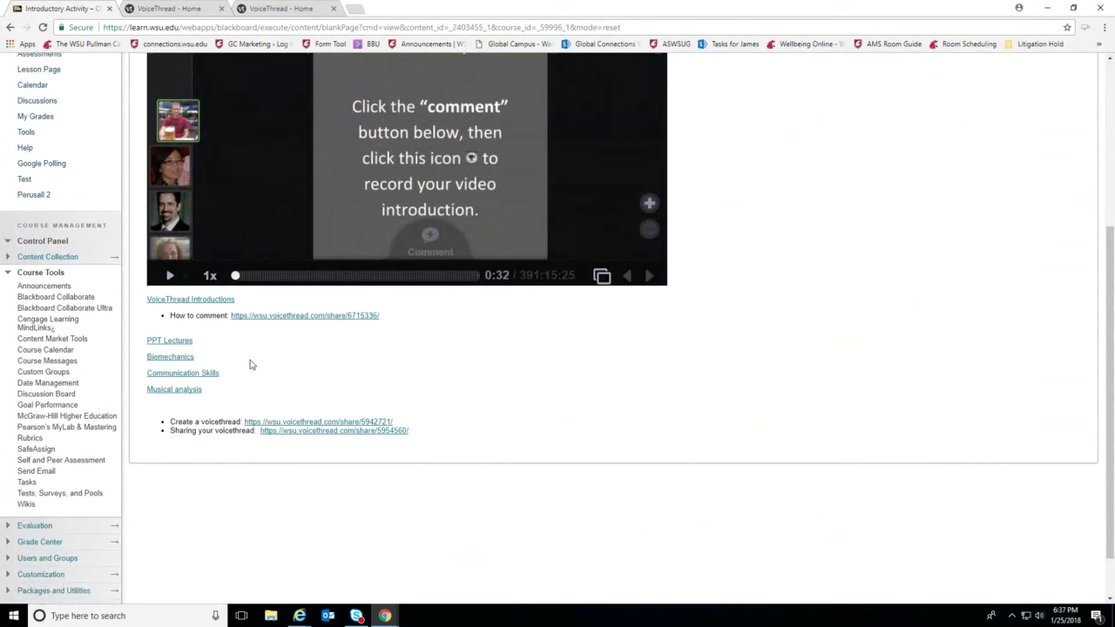
{"action": "left_click", "coordinate": [179, 341]}
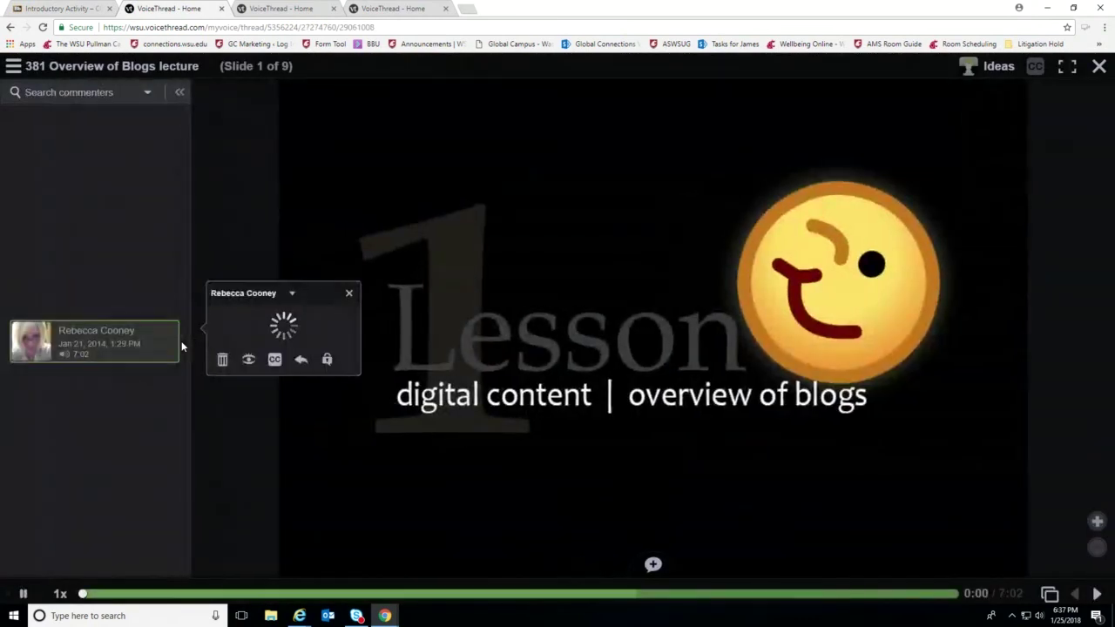
Pause the lecture and jump to slide 2, 'What is a blog?', from the thumbnail grid.
{"action": "left_click", "coordinate": [349, 319]}
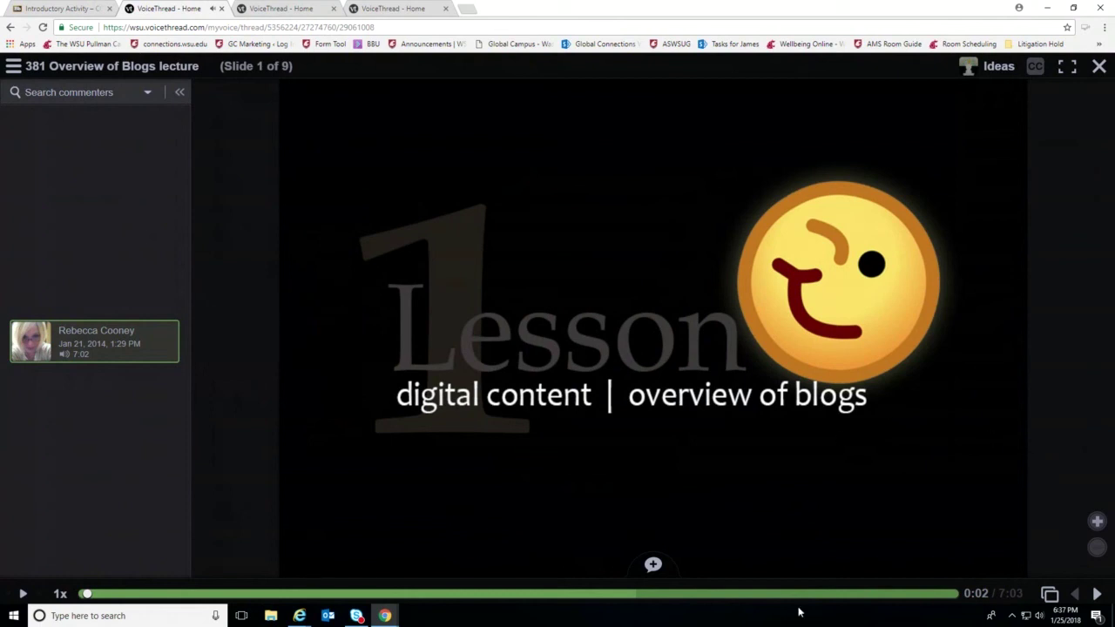
{"action": "left_click", "coordinate": [1049, 594]}
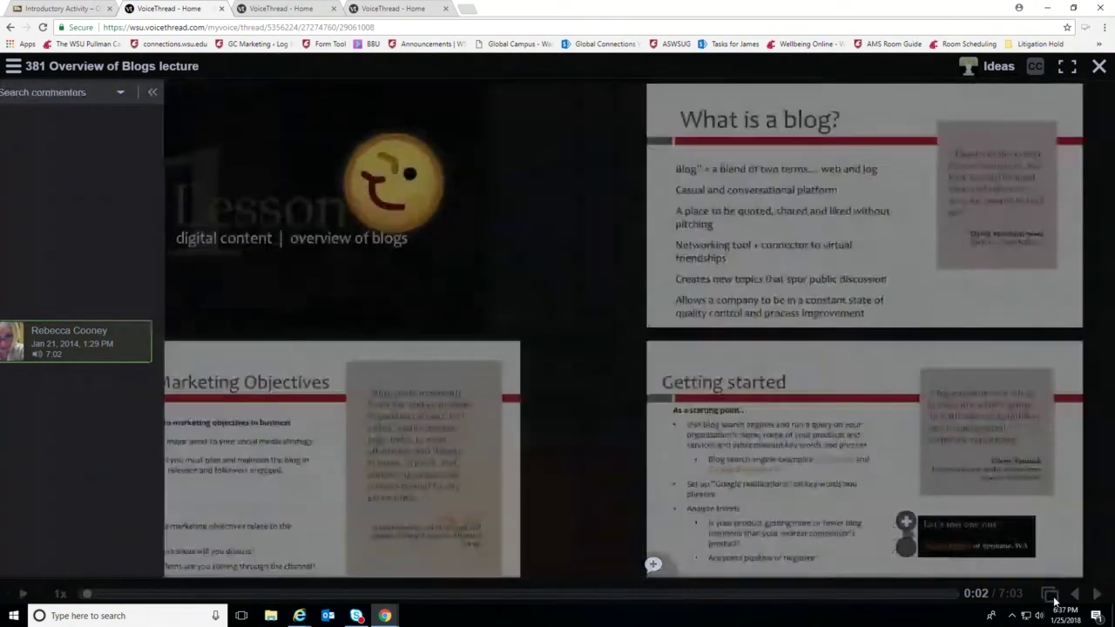
{"action": "left_click", "coordinate": [1049, 594]}
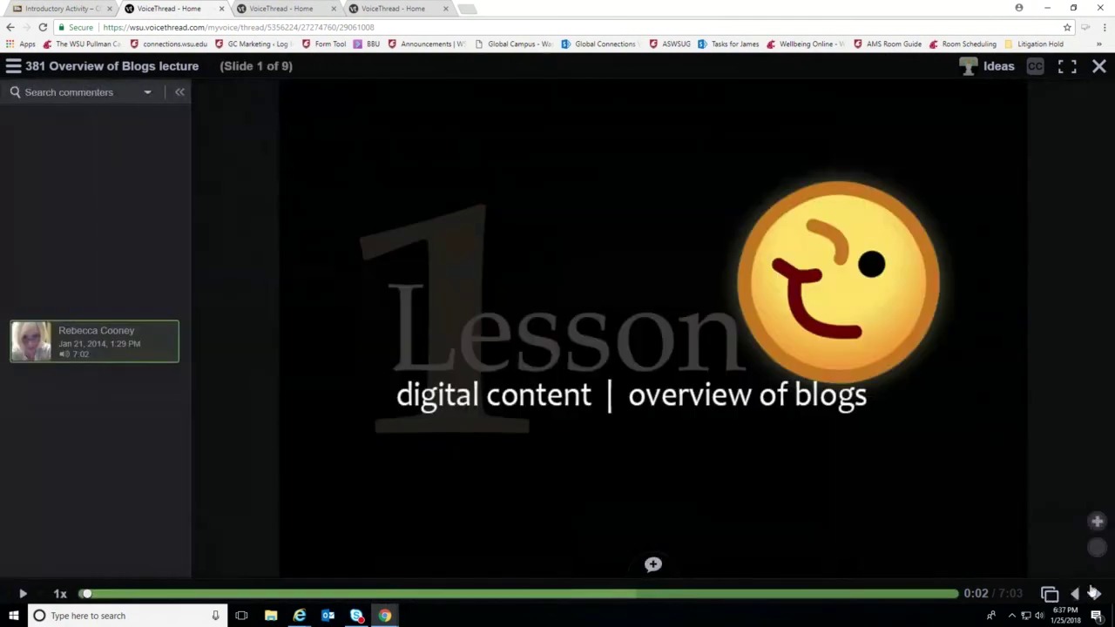
{"action": "left_click", "coordinate": [1053, 597]}
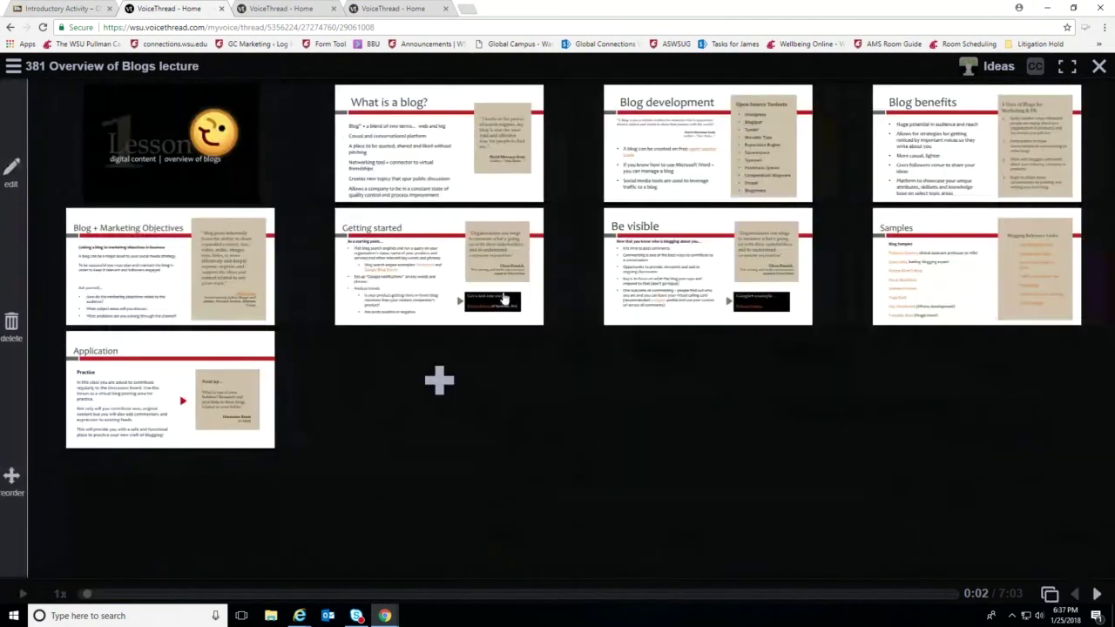
{"action": "left_click", "coordinate": [397, 141]}
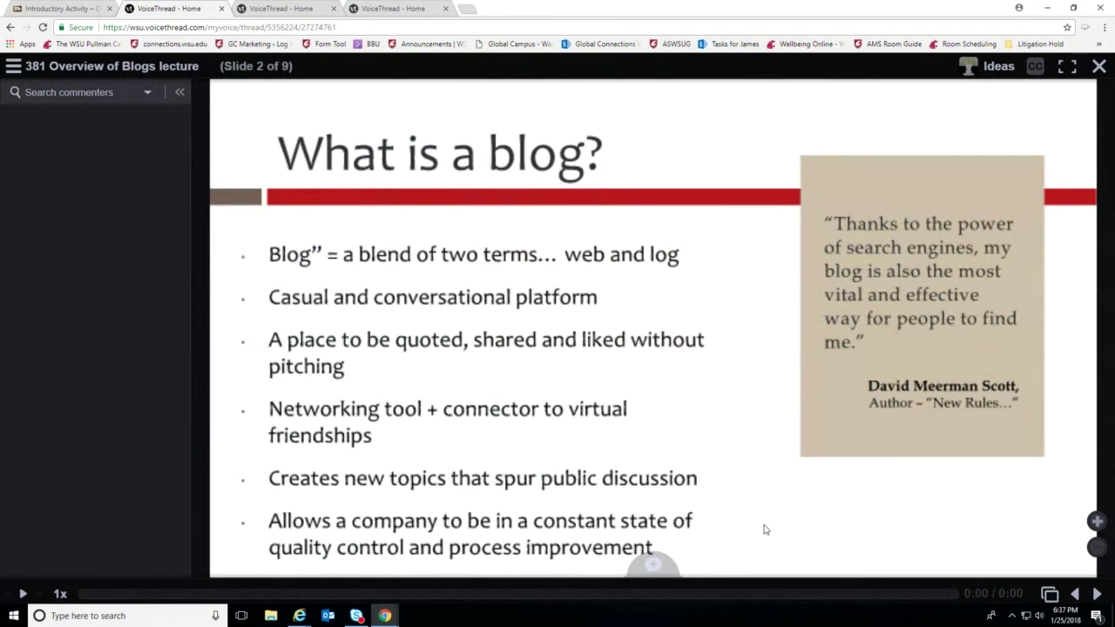
Record an audio comment with a pen arrow linking the third bullet and the quote.
{"action": "left_click", "coordinate": [653, 566]}
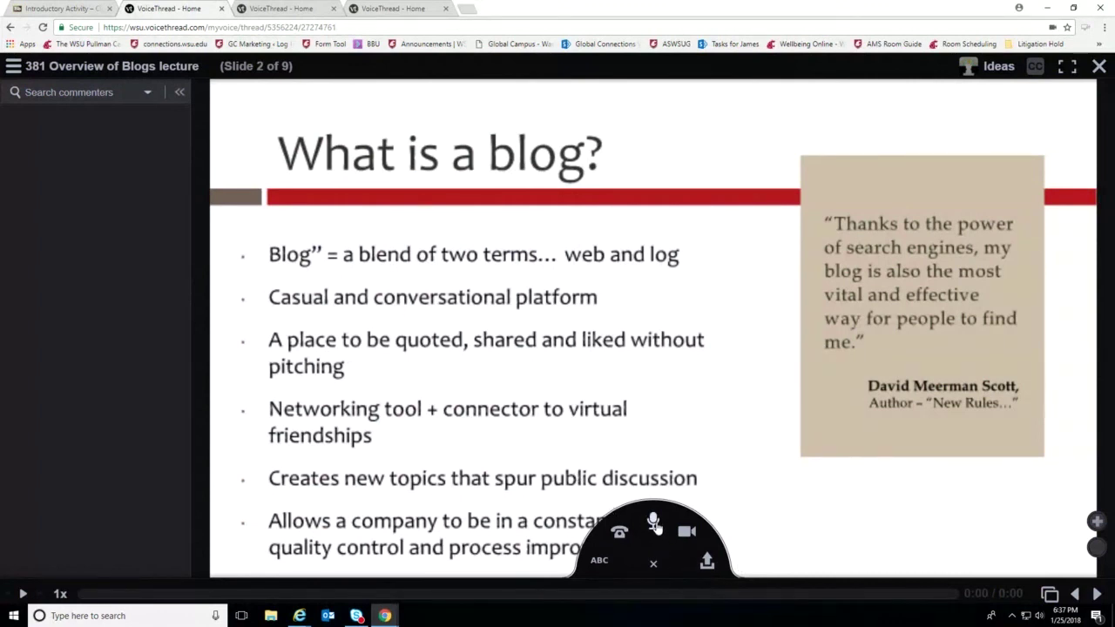
{"action": "left_click", "coordinate": [654, 524]}
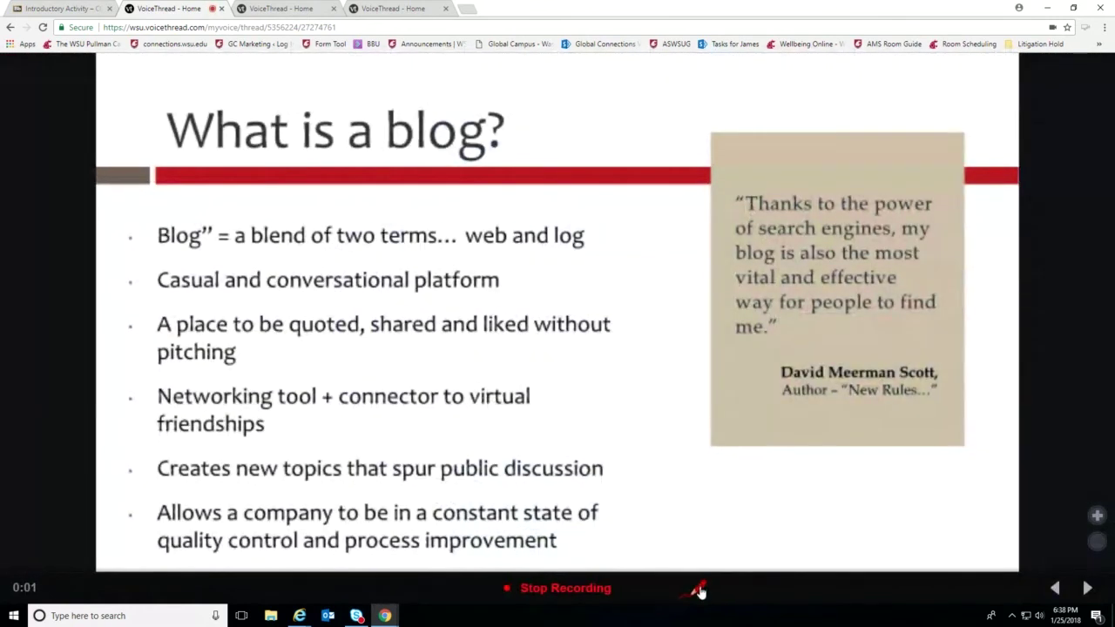
{"action": "left_click", "coordinate": [698, 590]}
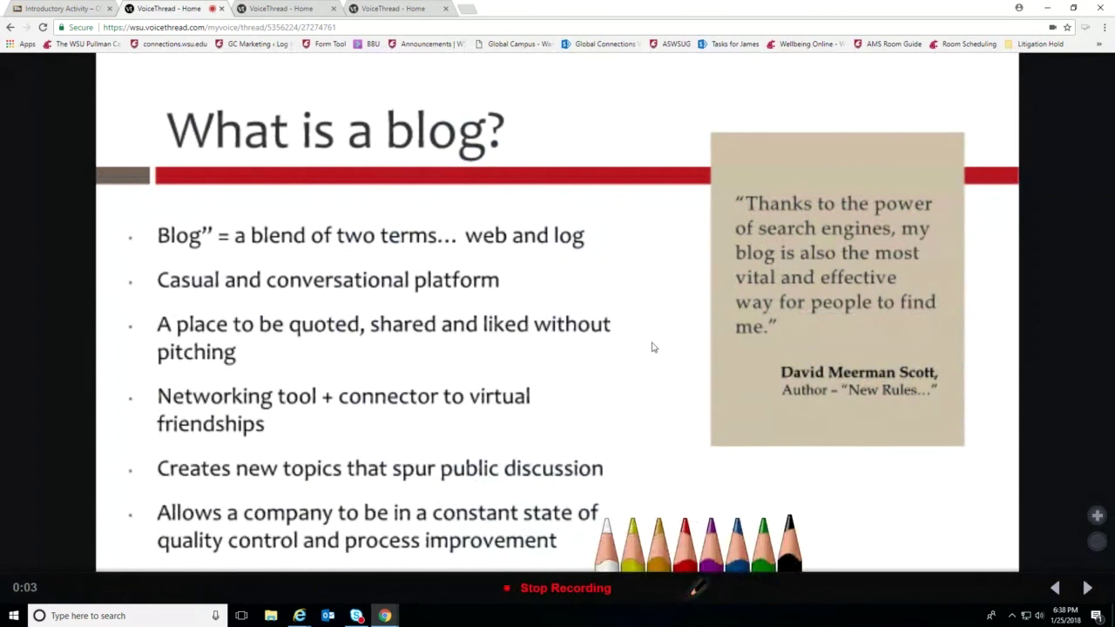
{"action": "left_click_drag", "start_coordinate": [619, 323], "coordinate": [793, 275]}
{"action": "mouse_move", "coordinate": [621, 324]}
{"action": "left_mouse_down"}
{"action": "mouse_move", "coordinate": [647, 297]}
{"action": "mouse_move", "coordinate": [644, 351]}
{"action": "left_mouse_up"}
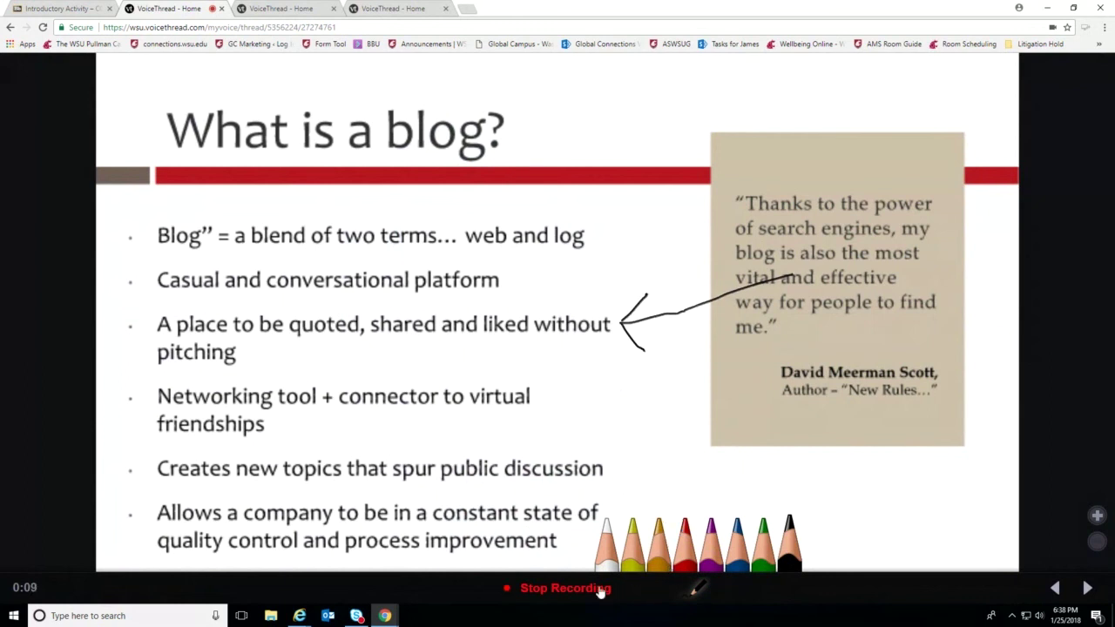
{"action": "left_click", "coordinate": [549, 592]}
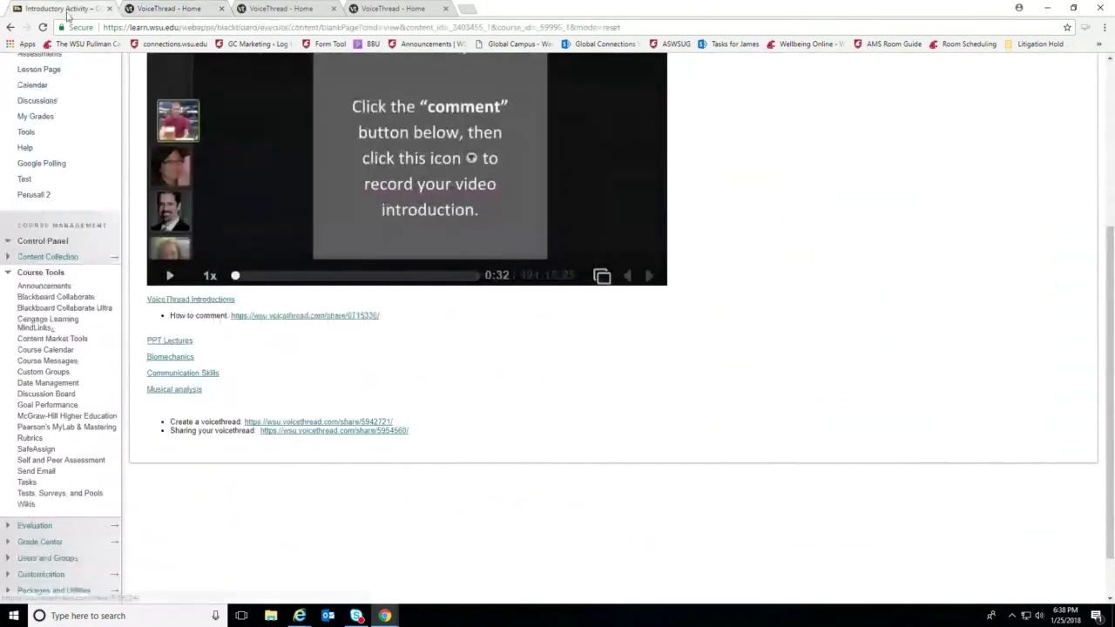
Open the Biomechanics link on the Blackboard course page to the Horse biomechanics VoiceThread.
{"action": "left_click", "coordinate": [69, 9]}
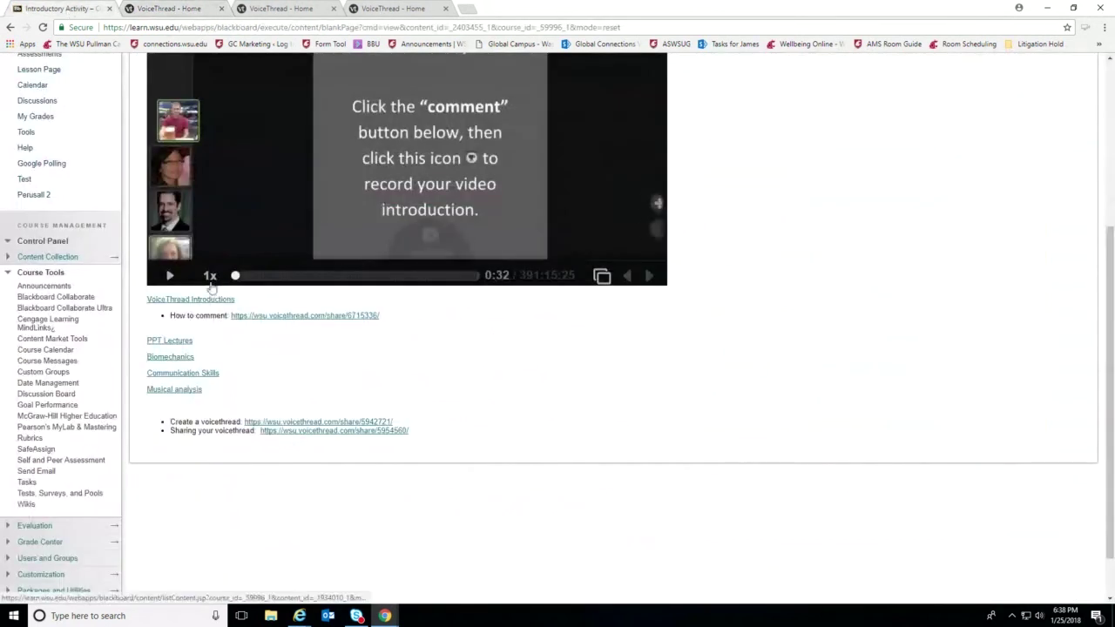
{"action": "left_click", "coordinate": [174, 357]}
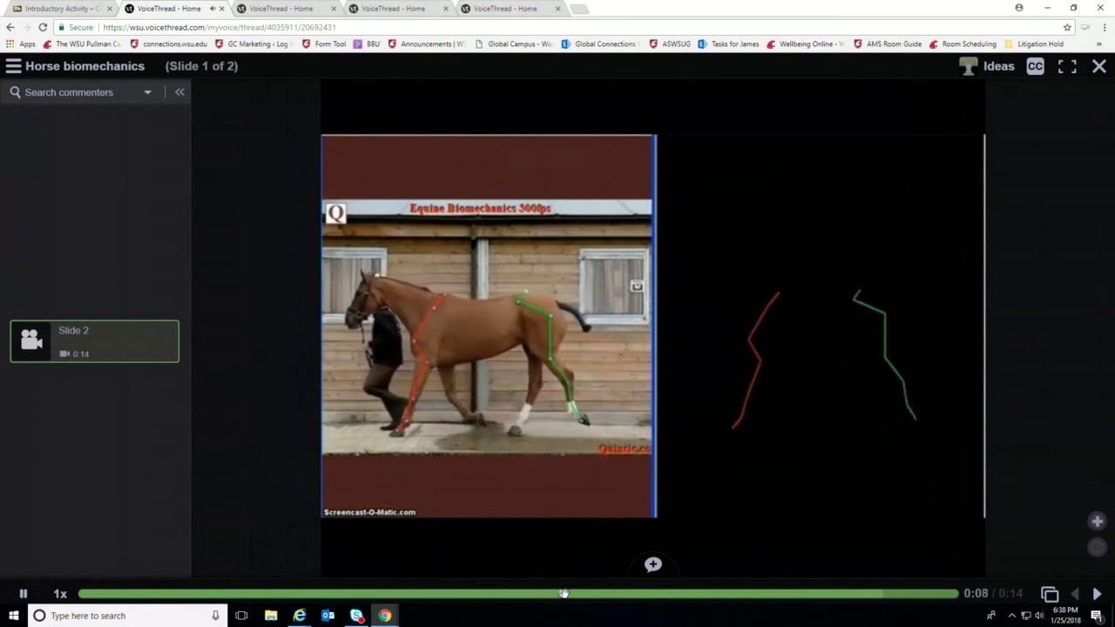
Scrub the horse video back to 0:07, then forward to rest at 0:10.
{"action": "left_click_drag", "start_coordinate": [552, 593], "coordinate": [468, 593]}
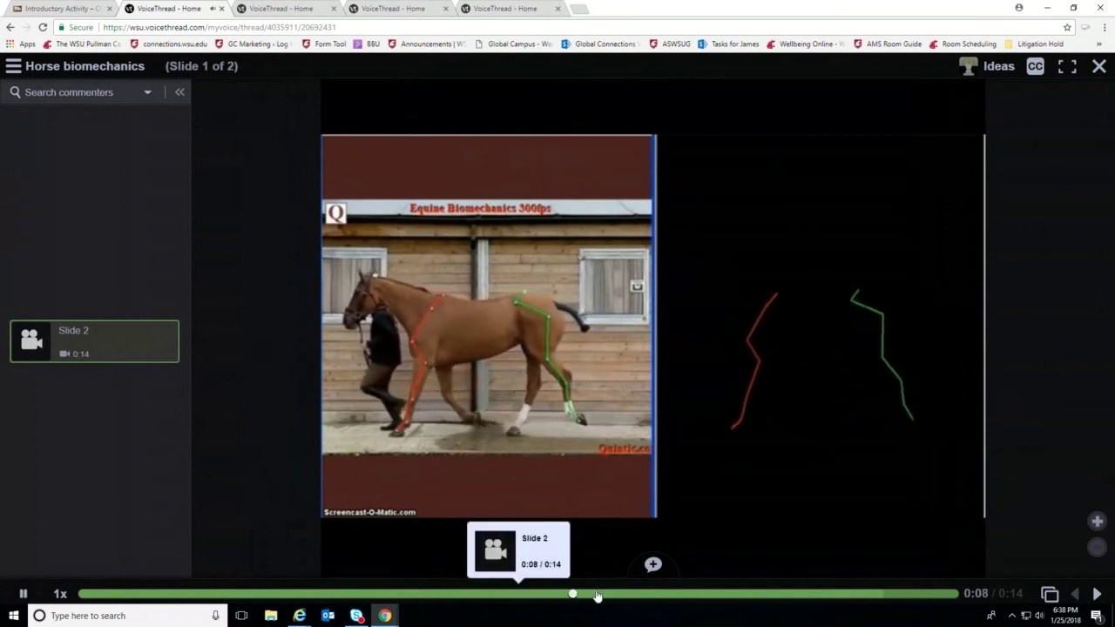
{"action": "left_click_drag", "start_coordinate": [640, 595], "coordinate": [688, 594]}
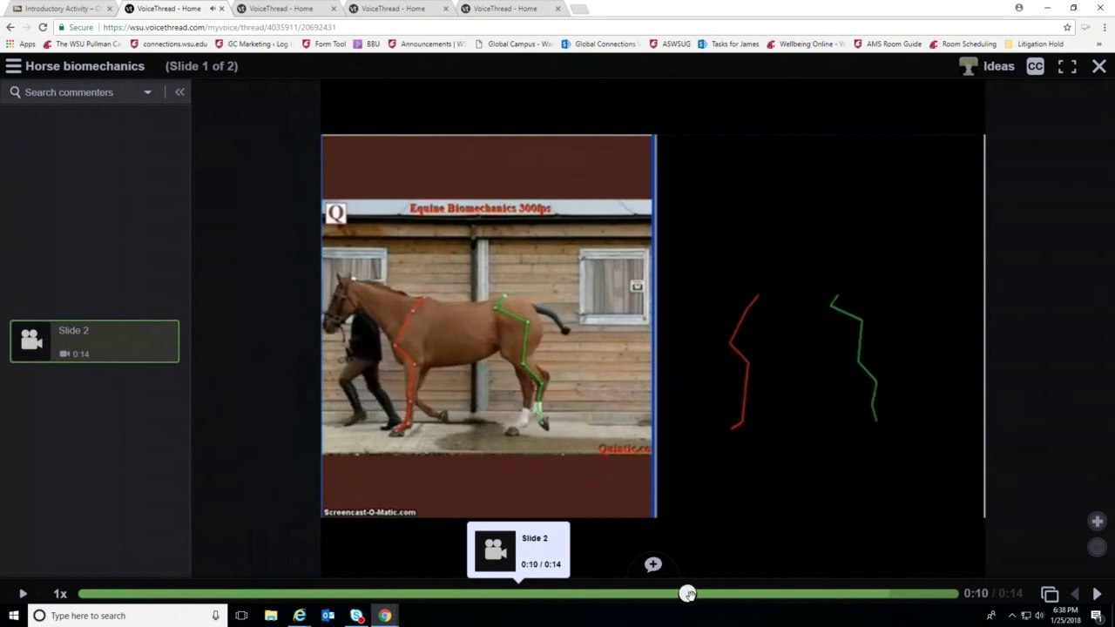
Record a comment that traces the horse's hind leg, then zooms in and draws a line beside the tail.
{"action": "left_click", "coordinate": [652, 564]}
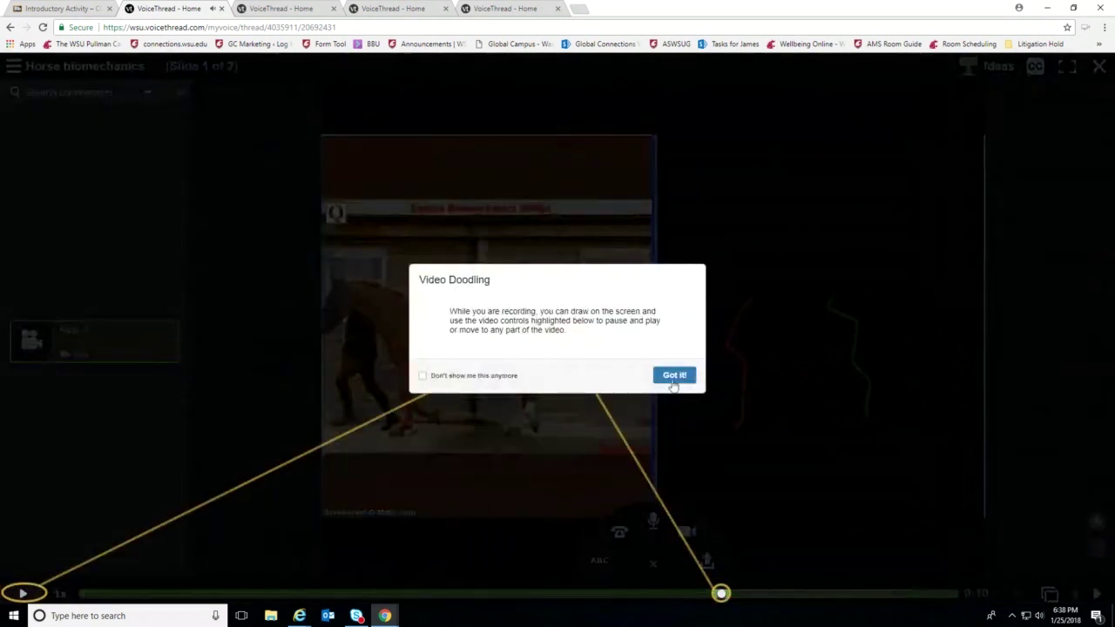
{"action": "left_click", "coordinate": [674, 375]}
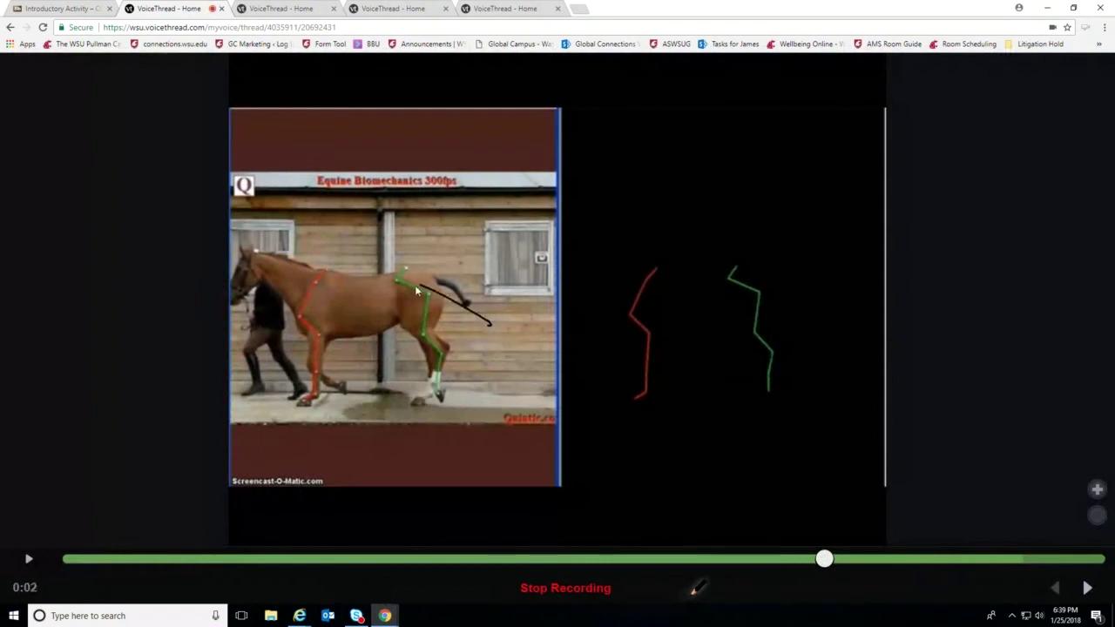
{"action": "left_click_drag", "start_coordinate": [469, 330], "coordinate": [430, 403]}
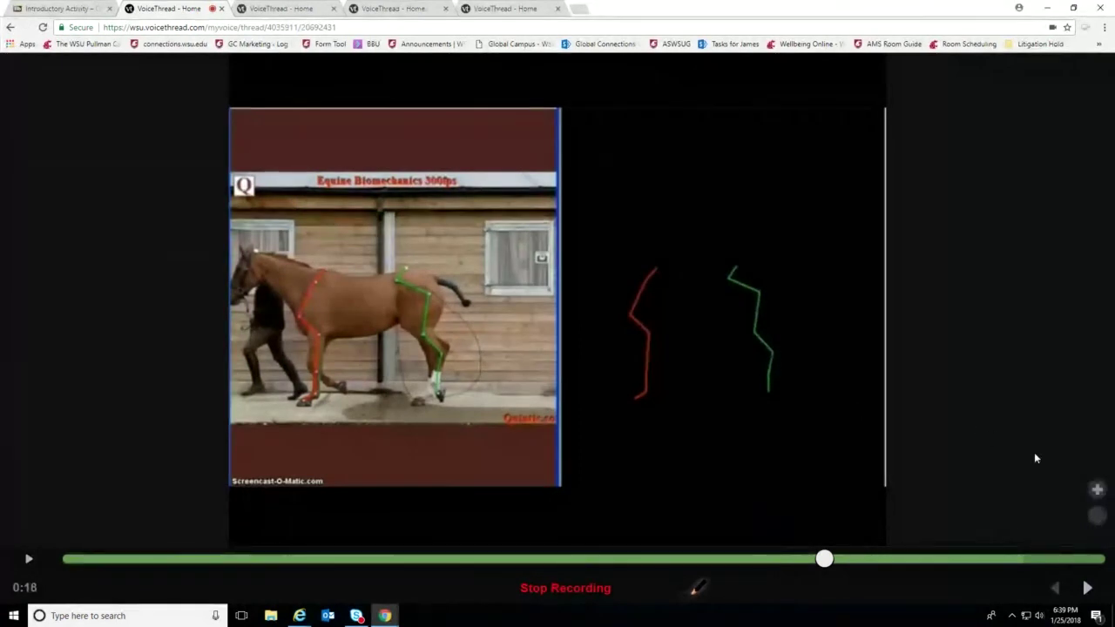
{"action": "left_click", "coordinate": [1096, 490]}
{"action": "left_click_drag", "start_coordinate": [432, 342], "coordinate": [570, 343]}
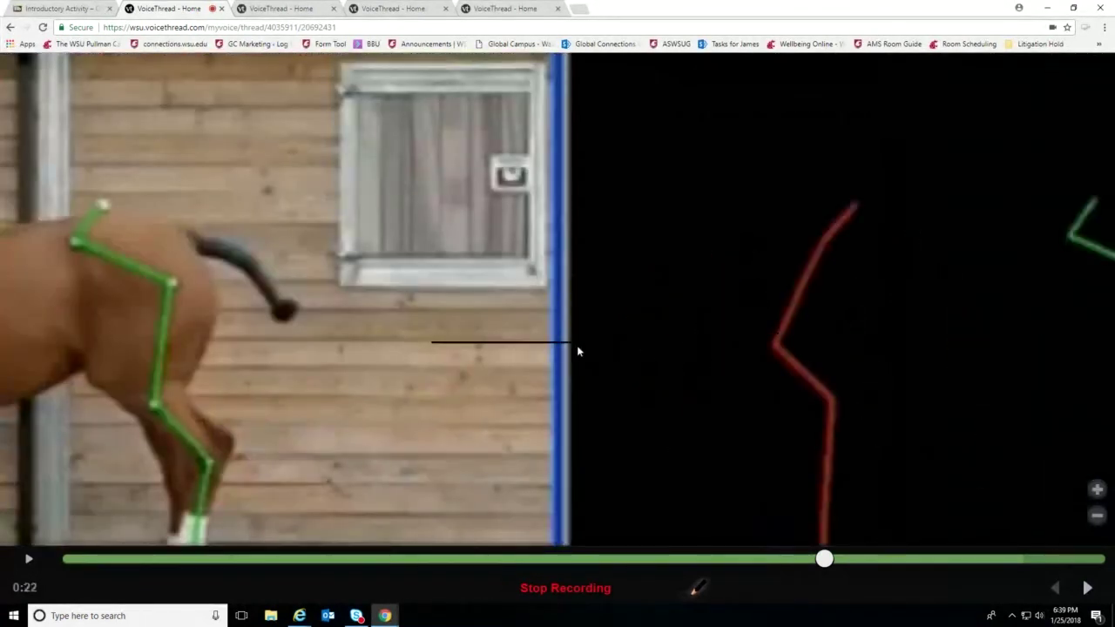
{"action": "left_click", "coordinate": [590, 589]}
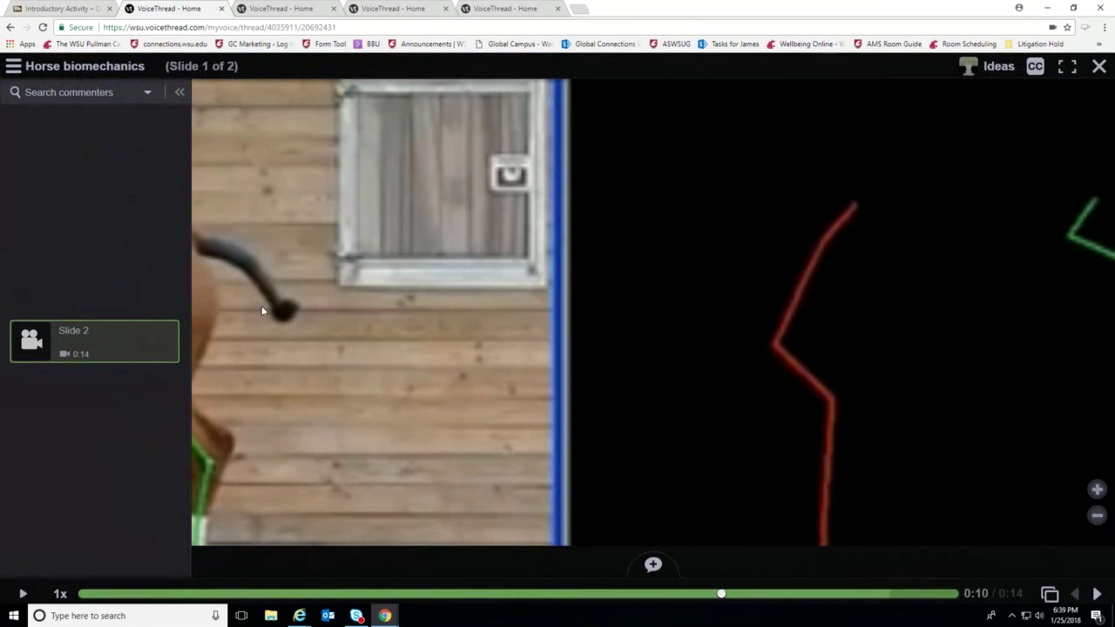
From Blackboard, open the Communication Skills thread's slide 3 video and check its comment and menu options.
{"action": "left_click", "coordinate": [61, 8]}
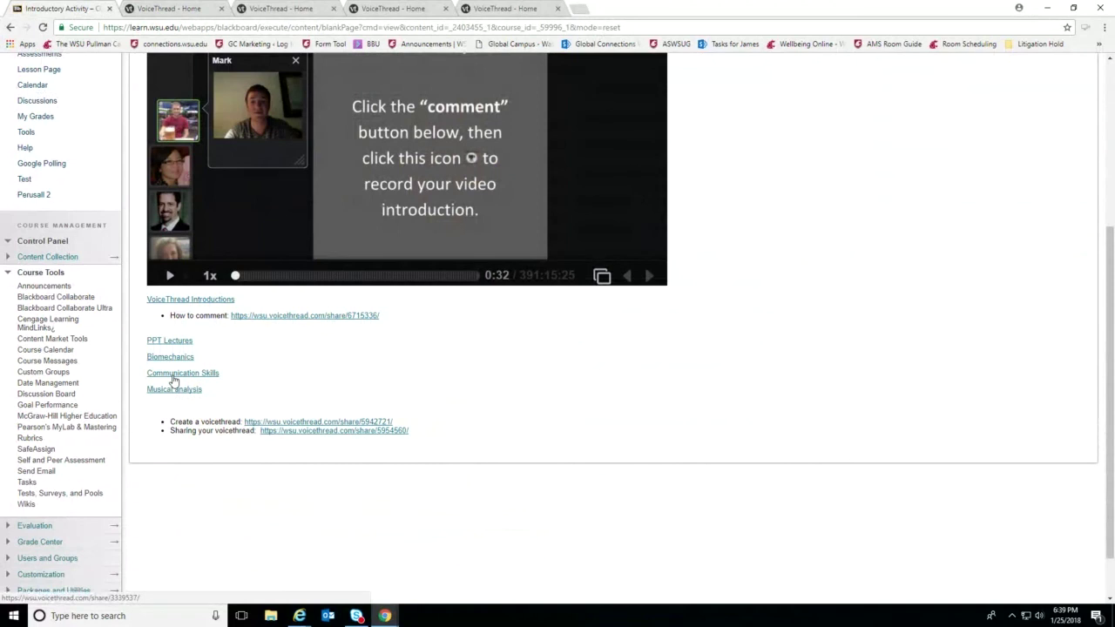
{"action": "left_click", "coordinate": [174, 375]}
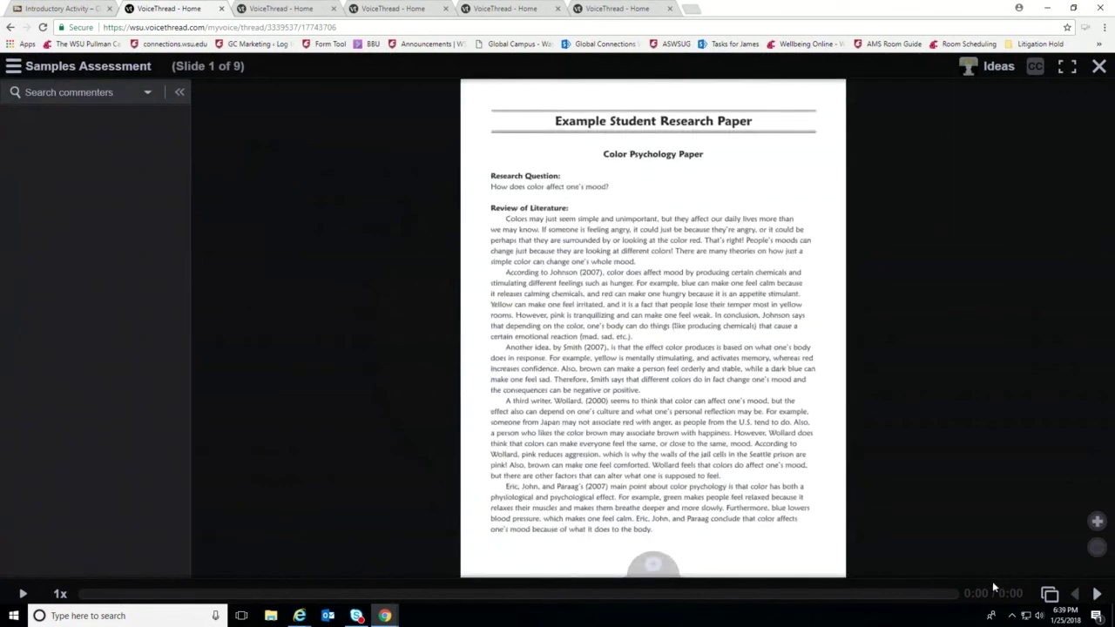
{"action": "left_click", "coordinate": [1049, 593]}
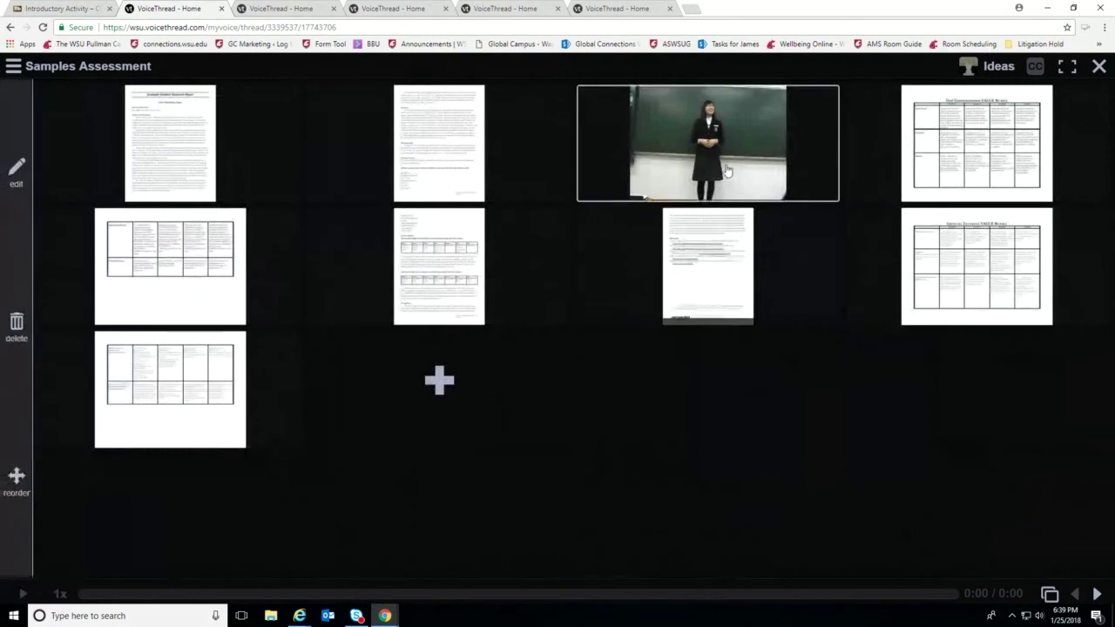
{"action": "left_click", "coordinate": [640, 195]}
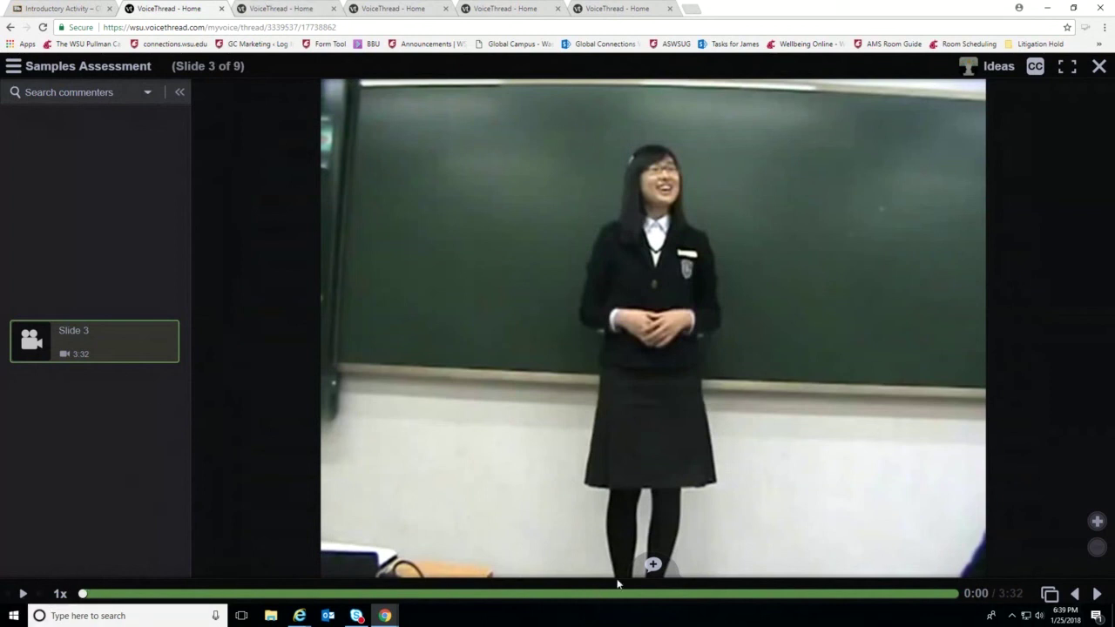
{"action": "left_click", "coordinate": [652, 564]}
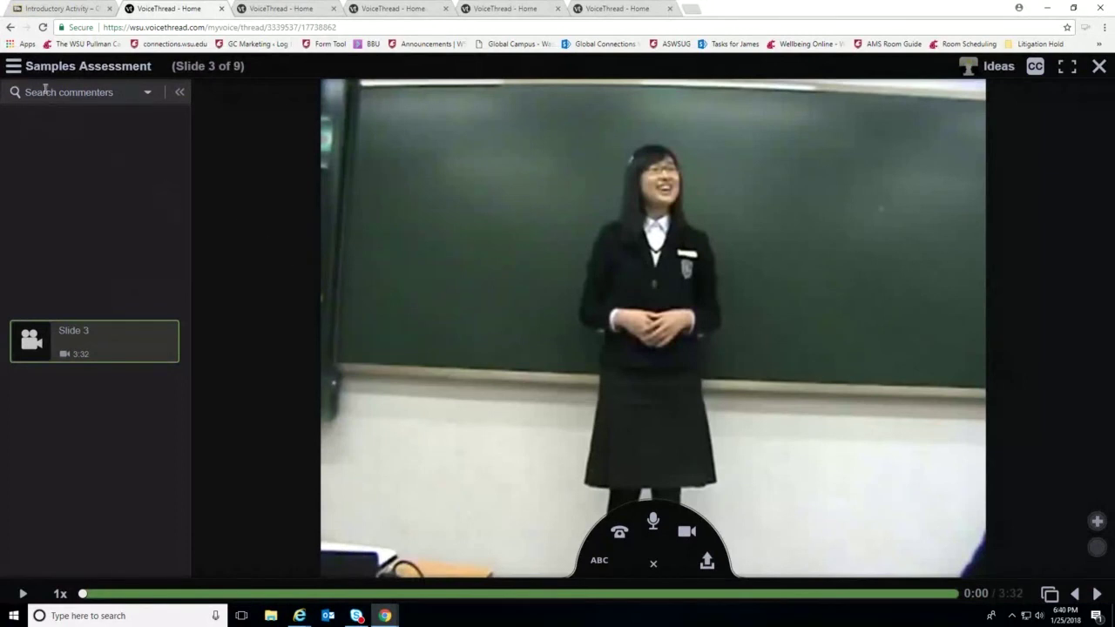
{"action": "left_click", "coordinate": [14, 66]}
Create a new VoiceThread from a freshly recorded webcam video and save it.
{"action": "key", "text": "ctrl+9"}
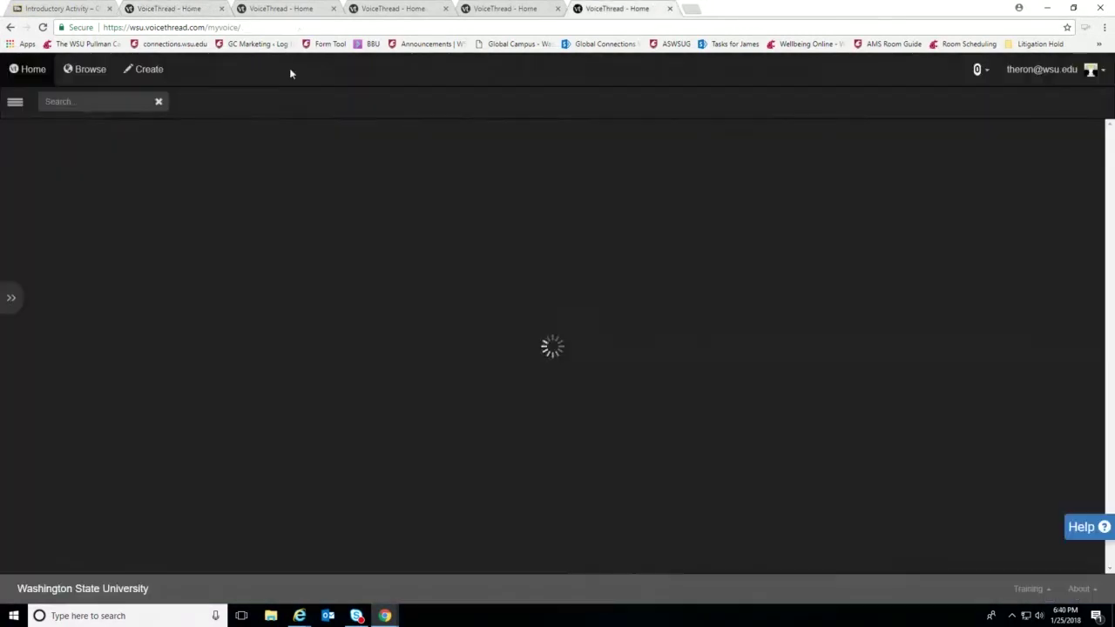
{"action": "left_click", "coordinate": [142, 69]}
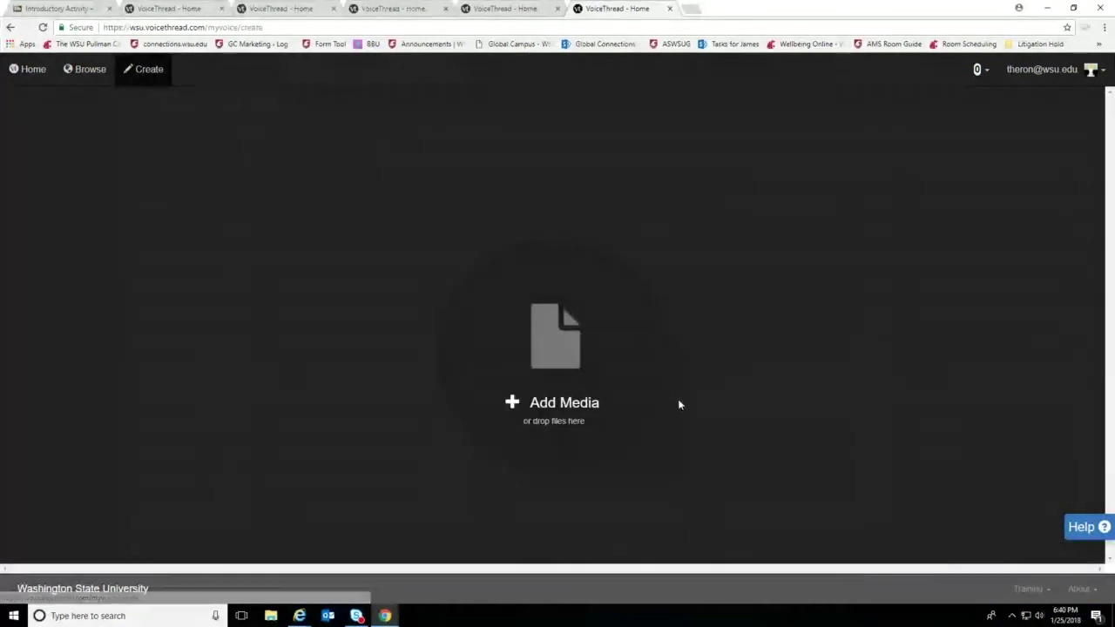
{"action": "left_click", "coordinate": [554, 355]}
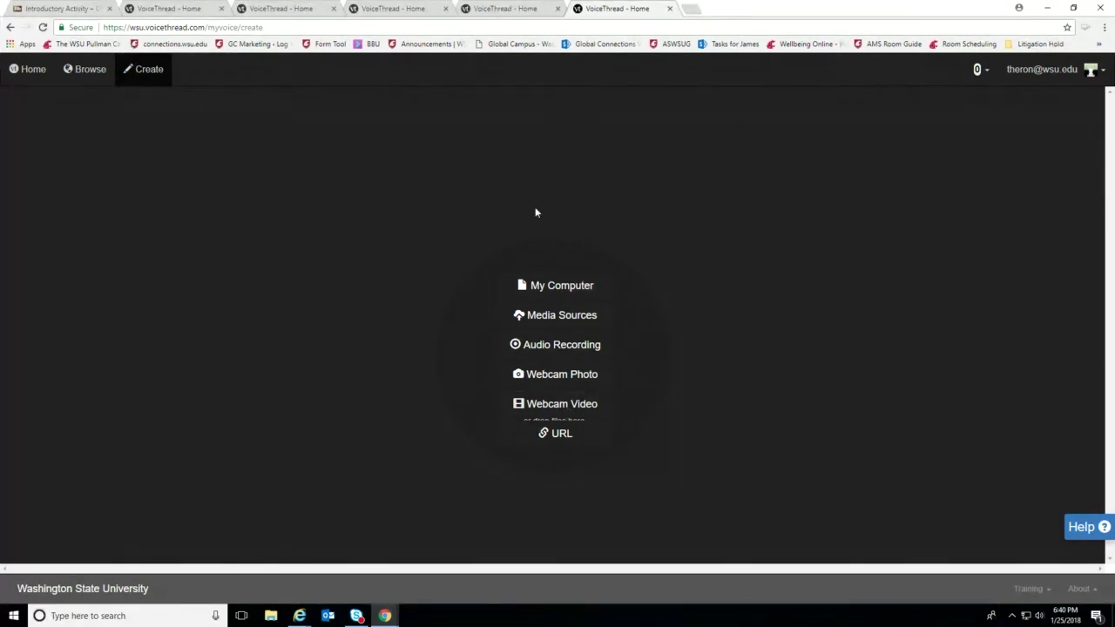
{"action": "left_click", "coordinate": [548, 405]}
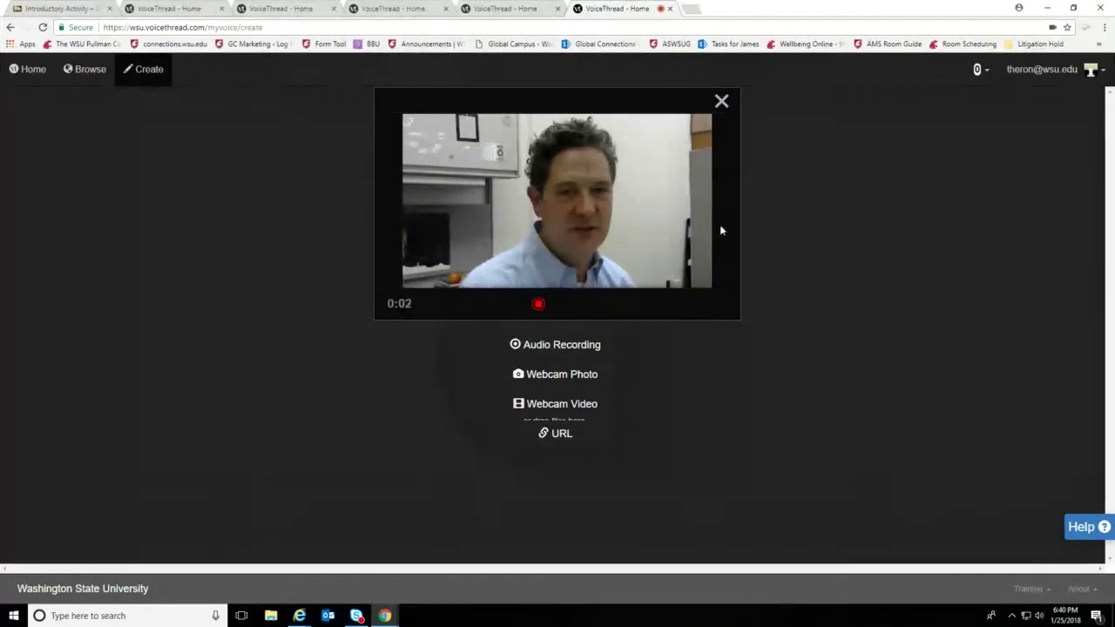
{"action": "left_click", "coordinate": [537, 306]}
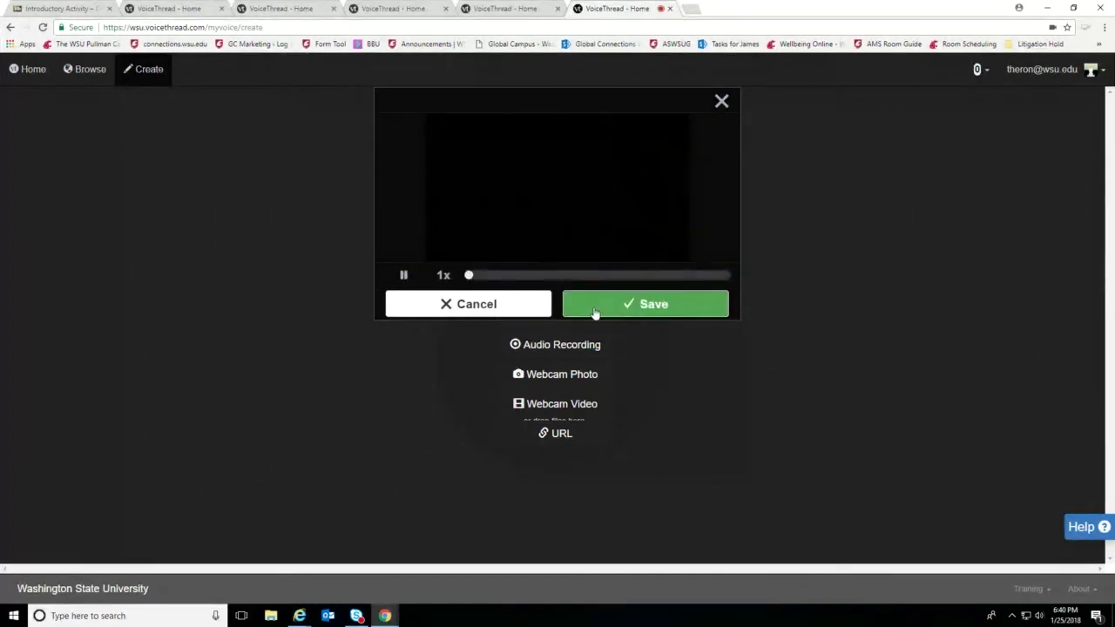
{"action": "left_click", "coordinate": [619, 304]}
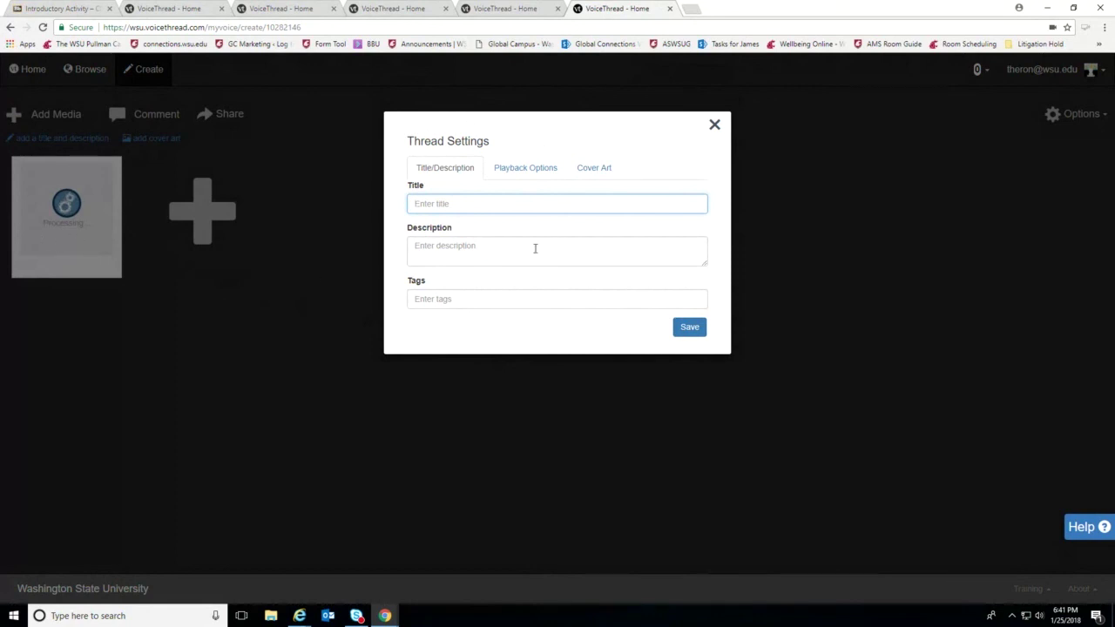
Title the new thread 't' and save its settings.
{"action": "left_click", "coordinate": [483, 207]}
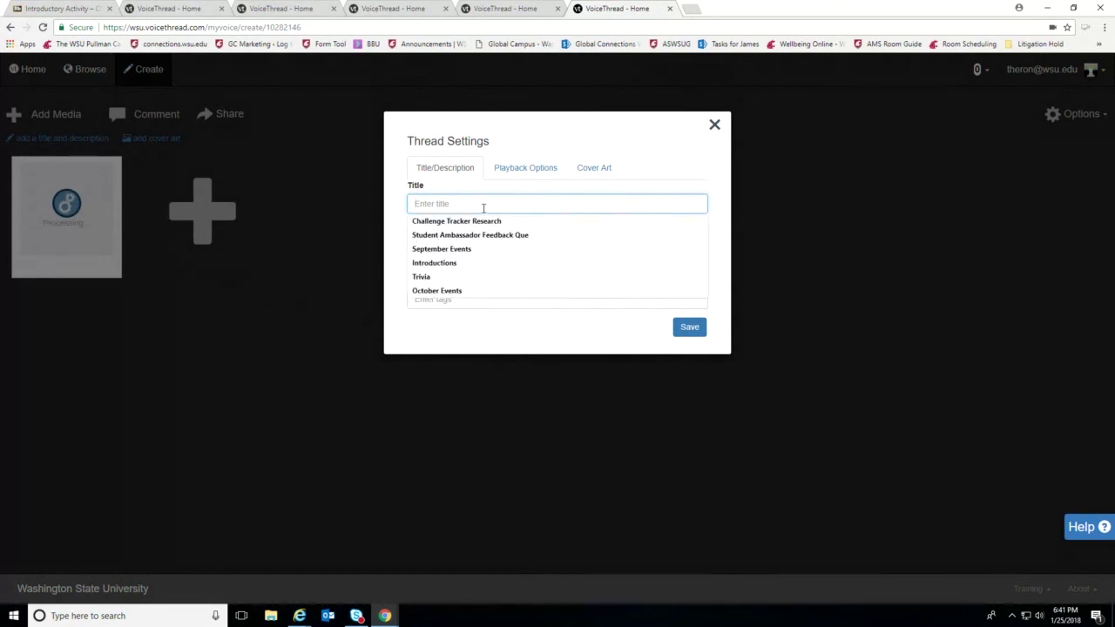
{"action": "type", "text": "t"}
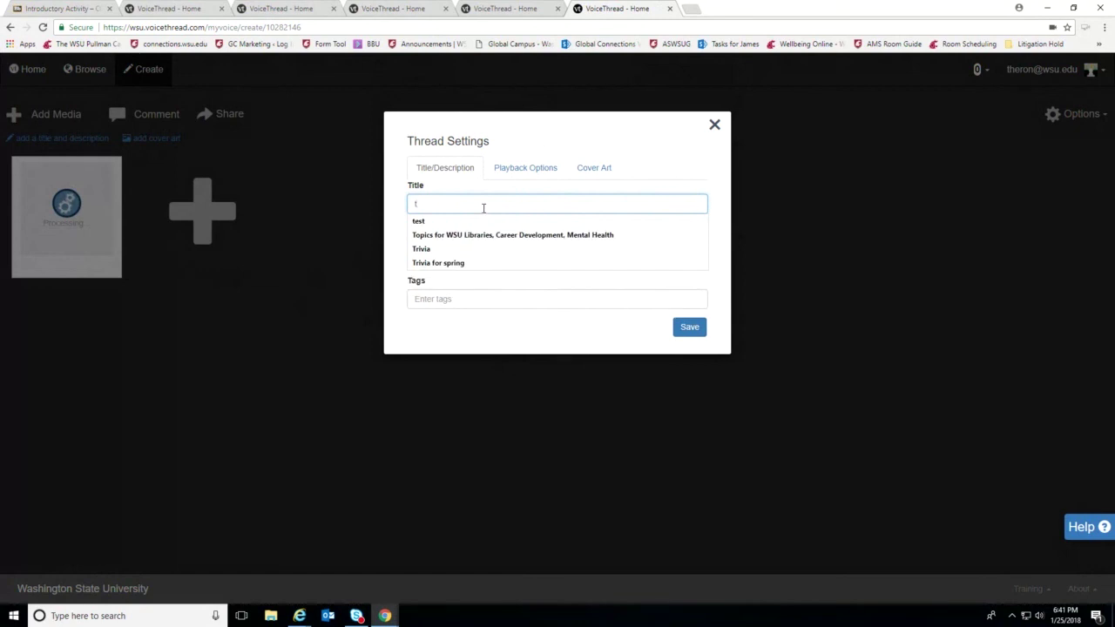
{"action": "left_click", "coordinate": [688, 331]}
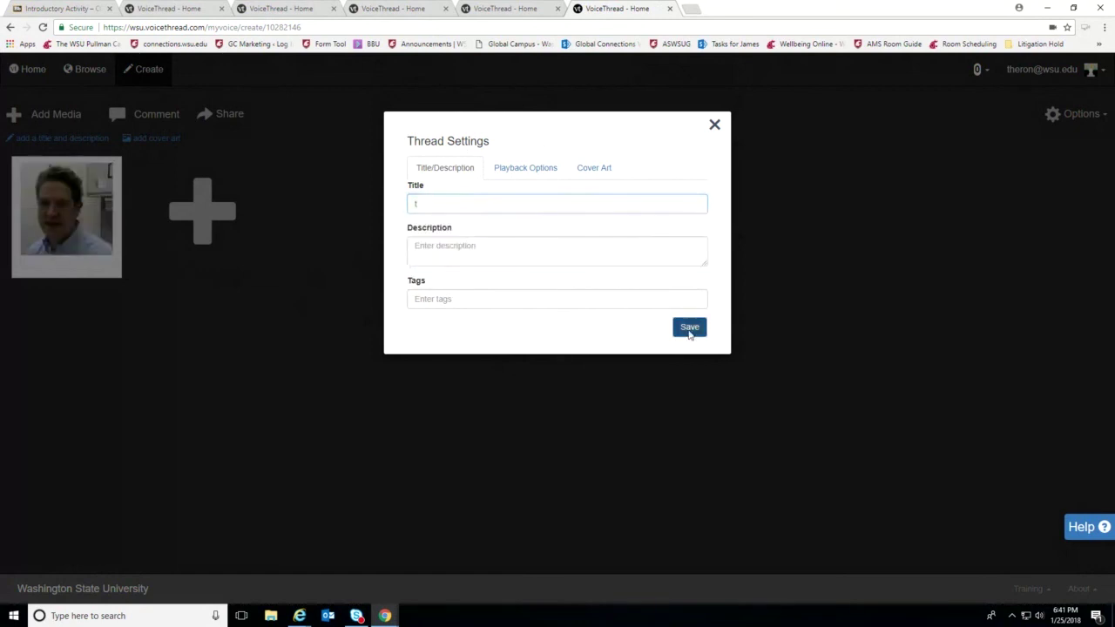
Play and pause the new webcam video slide, then return to the Blackboard Introductory Activity page.
{"action": "mouse_move", "coordinate": [108, 250]}
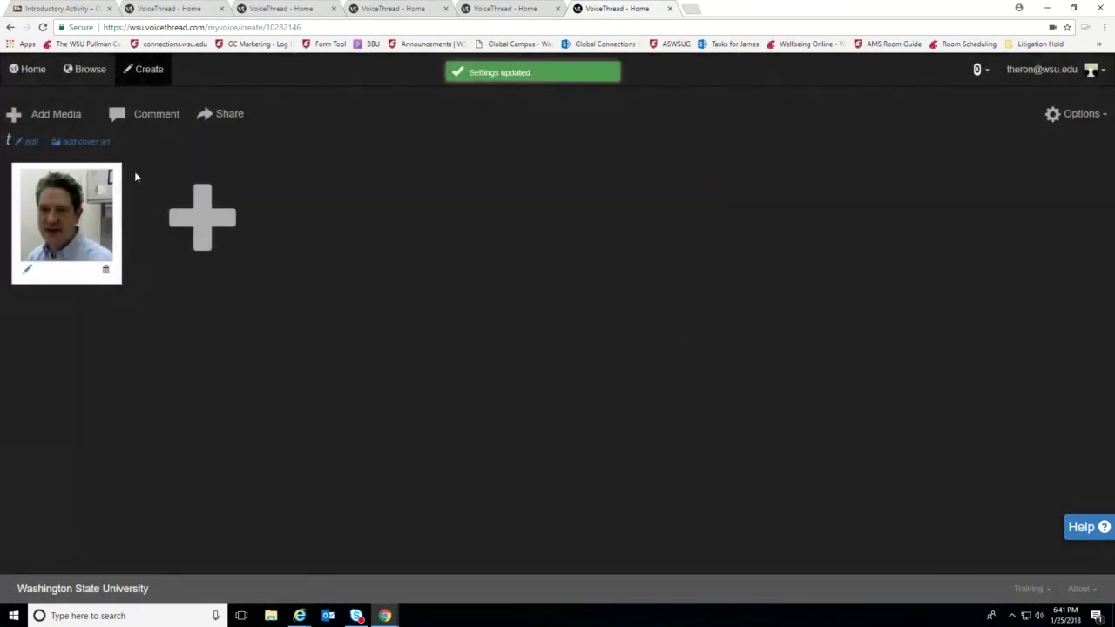
{"action": "mouse_move", "coordinate": [75, 210]}
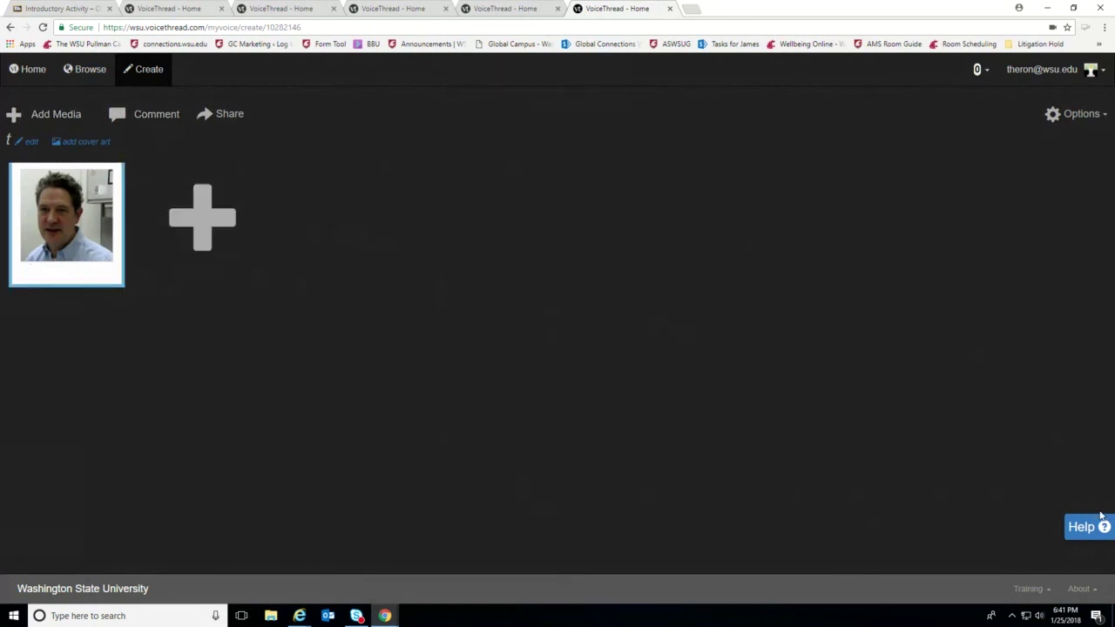
{"action": "left_click", "coordinate": [152, 122]}
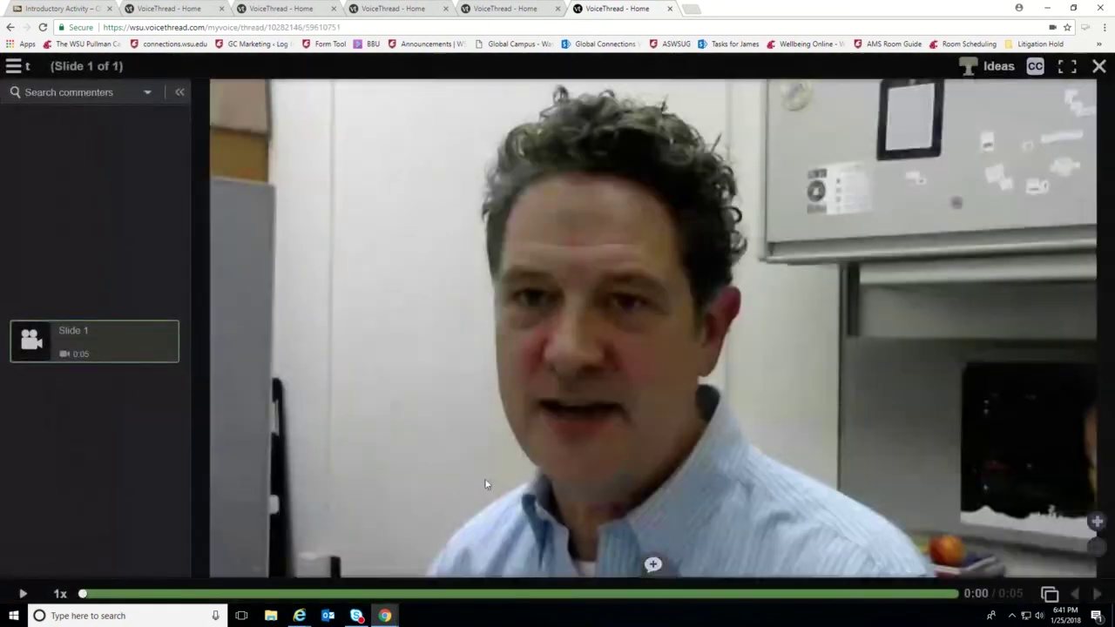
{"action": "left_click", "coordinate": [486, 484]}
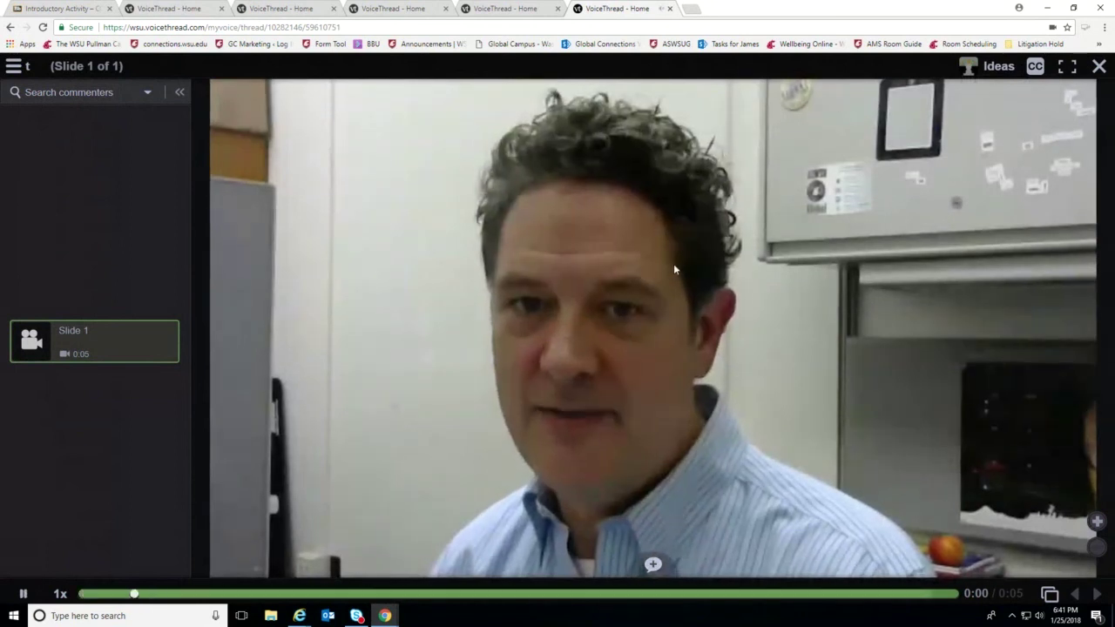
{"action": "left_click", "coordinate": [23, 594]}
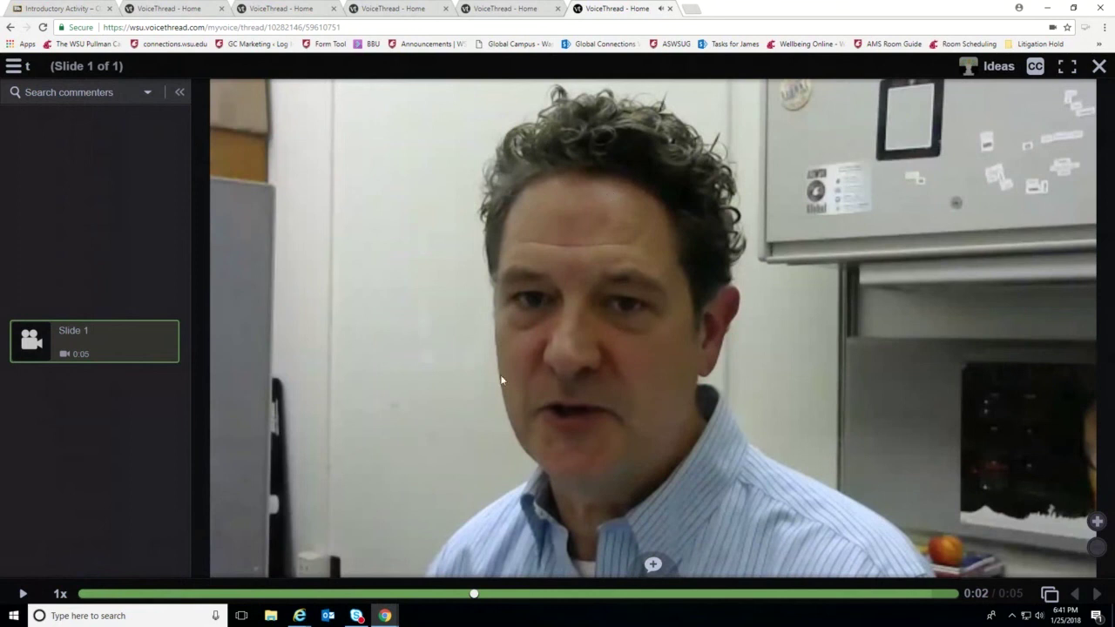
{"action": "left_click", "coordinate": [13, 66]}
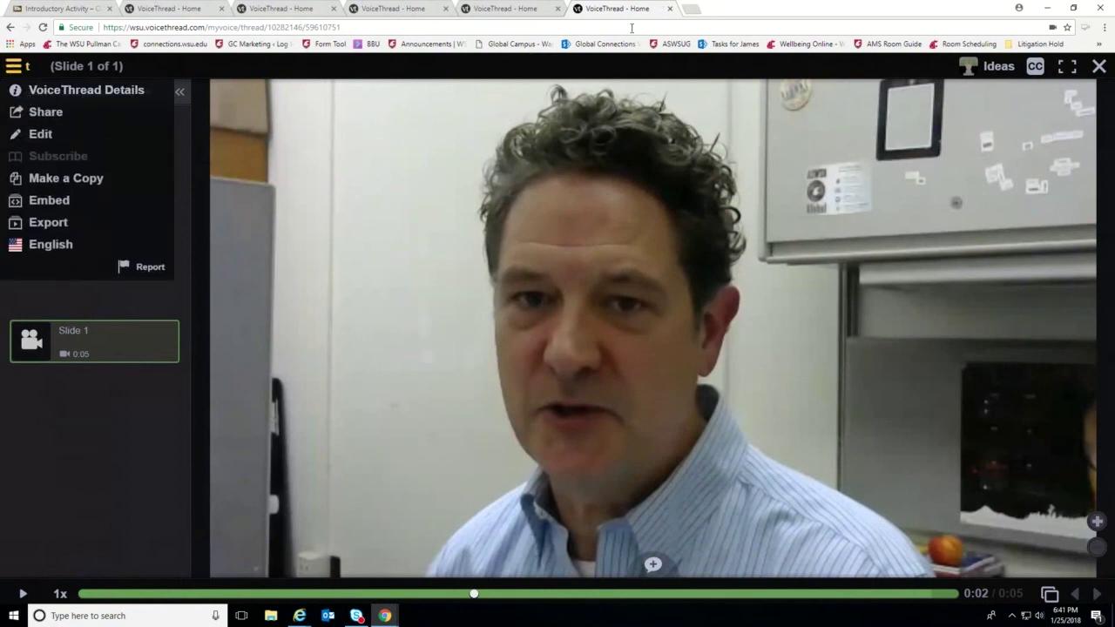
{"action": "left_click", "coordinate": [39, 11]}
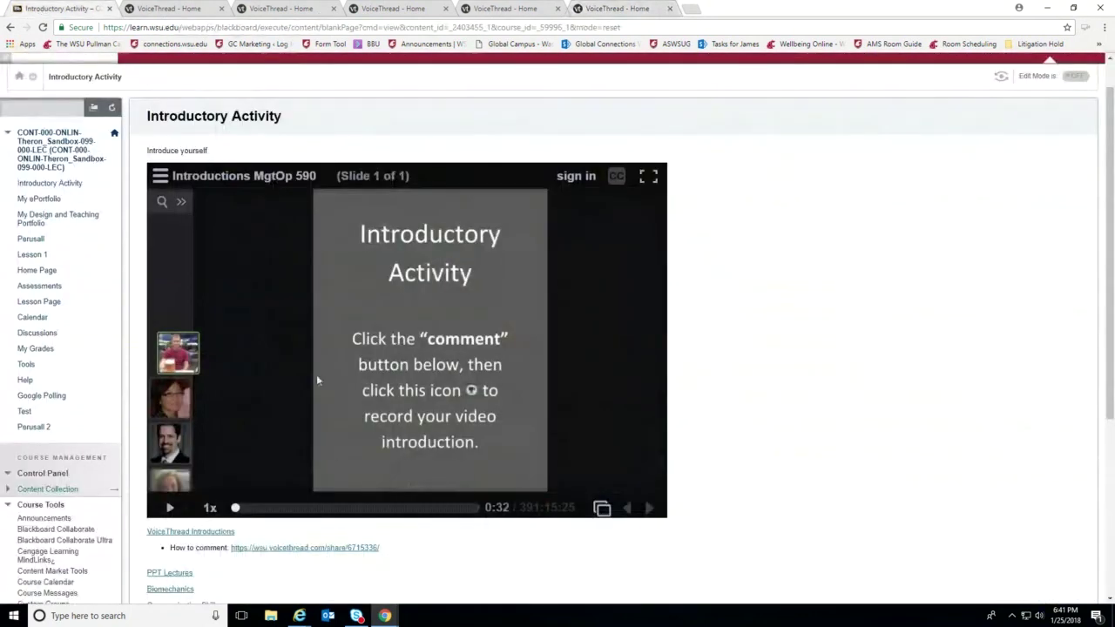
Open the Musical analysis VoiceThread ('so what') from the Introductory Activity page.
{"action": "scroll", "coordinate": [832, 486], "scroll_direction": "down", "scroll_amount": 3}
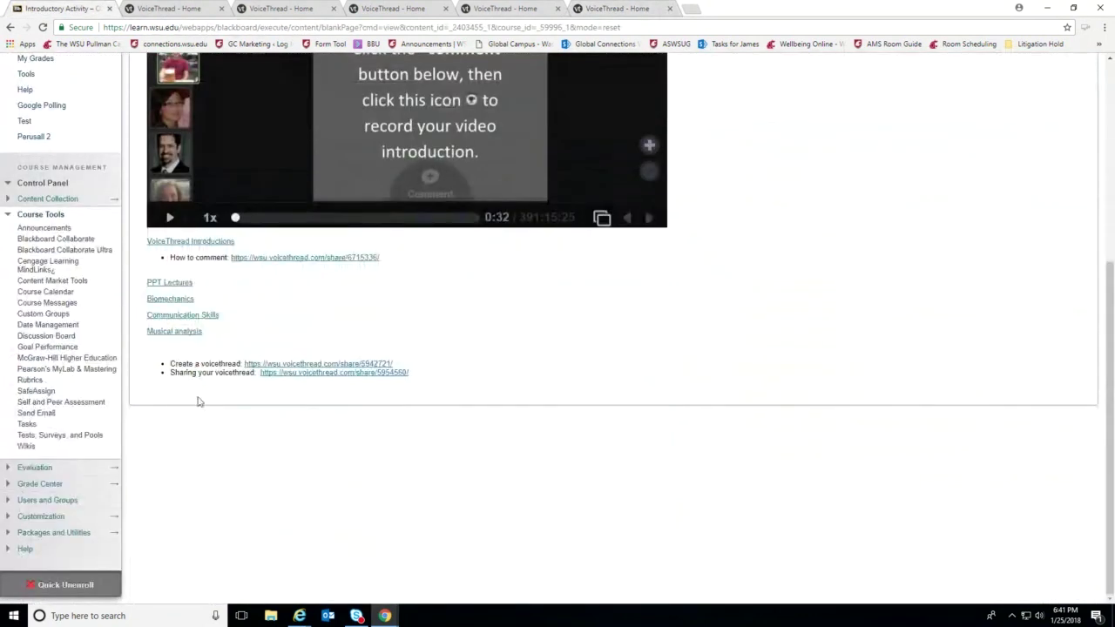
{"action": "left_click", "coordinate": [167, 334]}
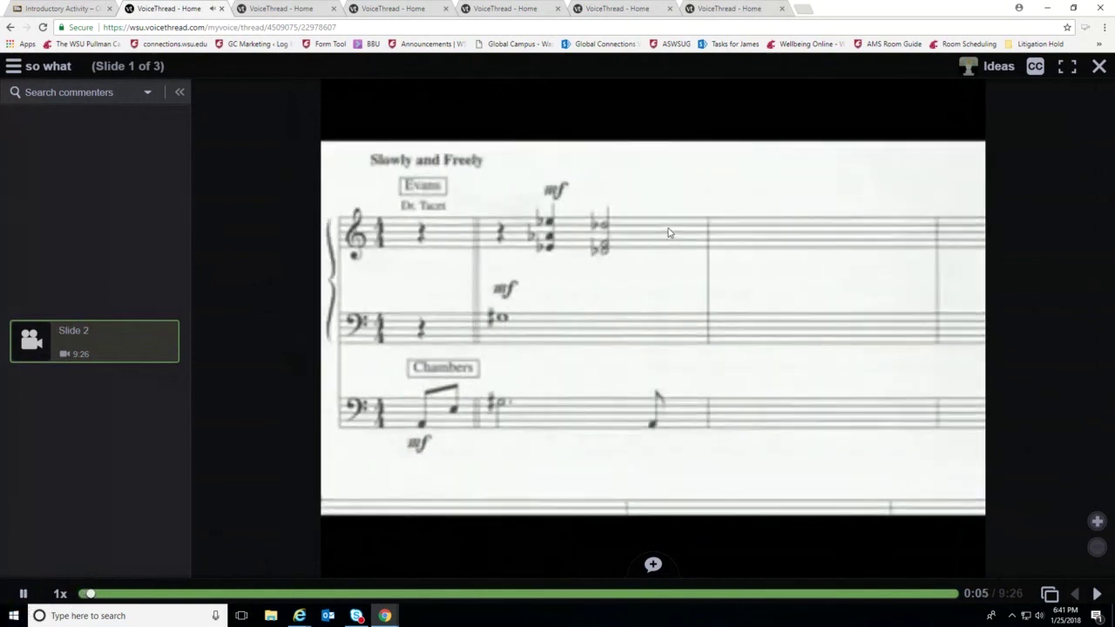
Pause the 'Slowly and Freely' video, record a webcam doodle comment, and circle a top-staff chord.
{"action": "left_click", "coordinate": [24, 594]}
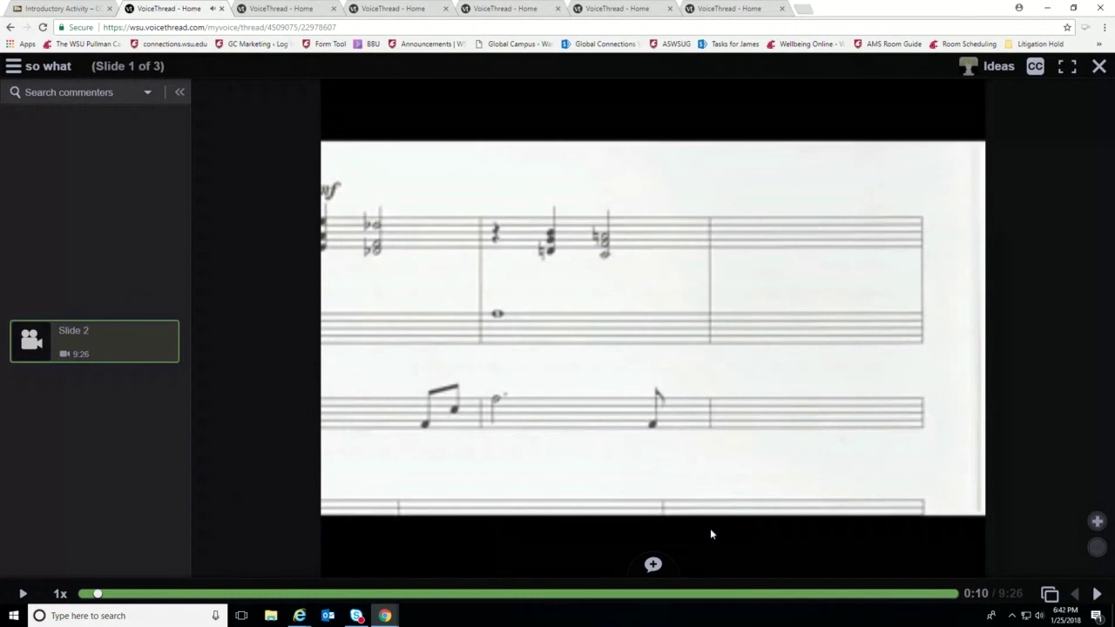
{"action": "left_click", "coordinate": [654, 568]}
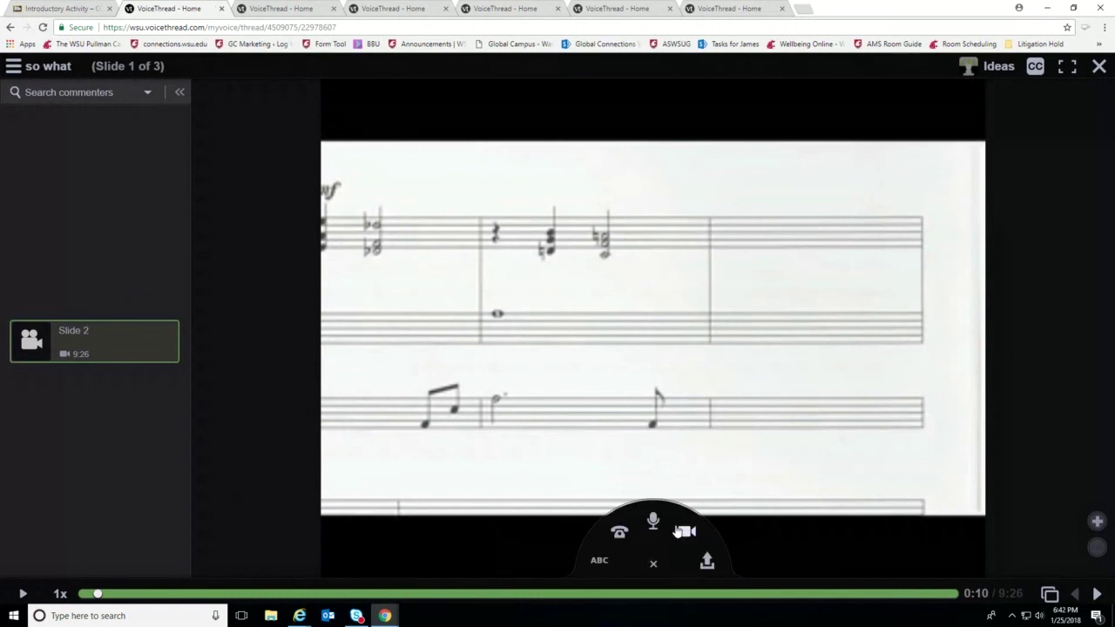
{"action": "left_click", "coordinate": [653, 525]}
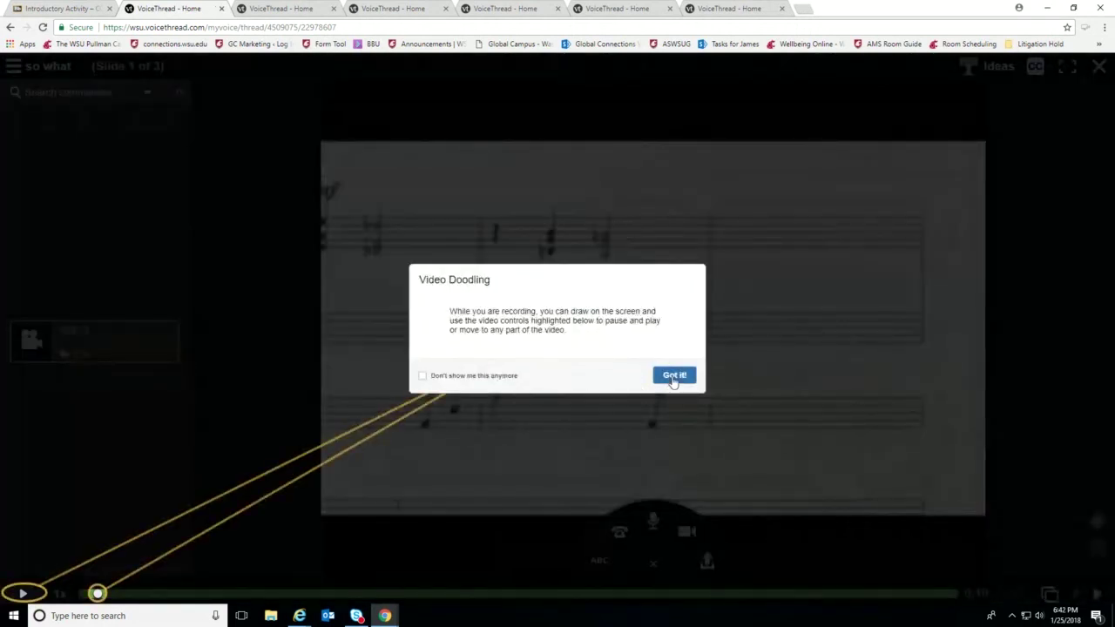
{"action": "left_click", "coordinate": [673, 375]}
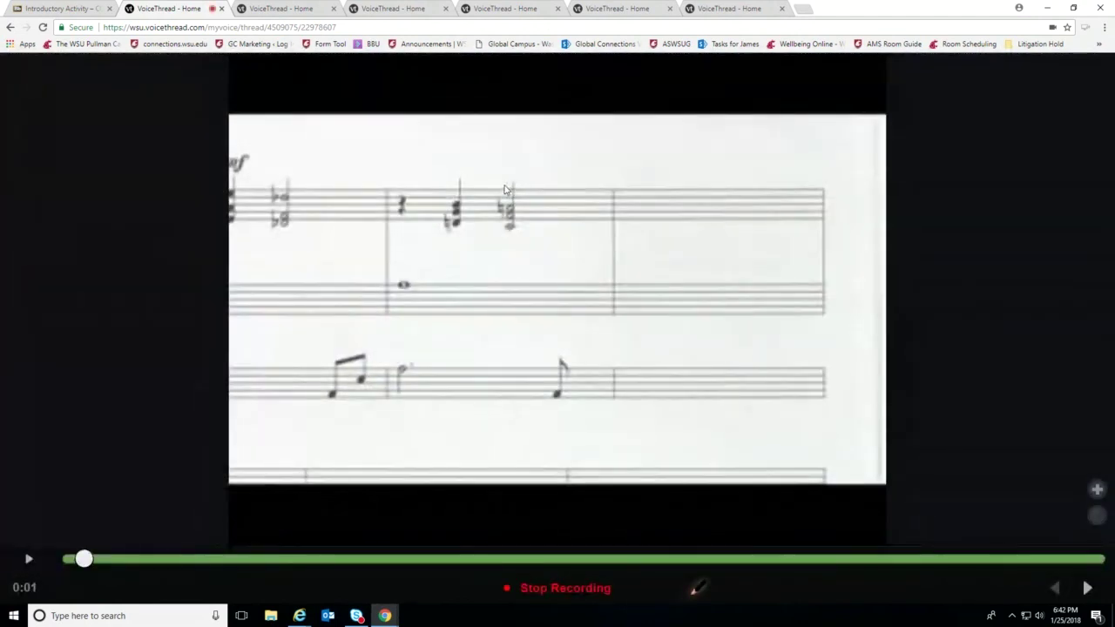
{"action": "mouse_move", "coordinate": [499, 181]}
{"action": "left_mouse_down"}
{"action": "mouse_move", "coordinate": [481, 217]}
{"action": "mouse_move", "coordinate": [514, 188]}
{"action": "mouse_move", "coordinate": [488, 181]}
{"action": "left_mouse_up"}
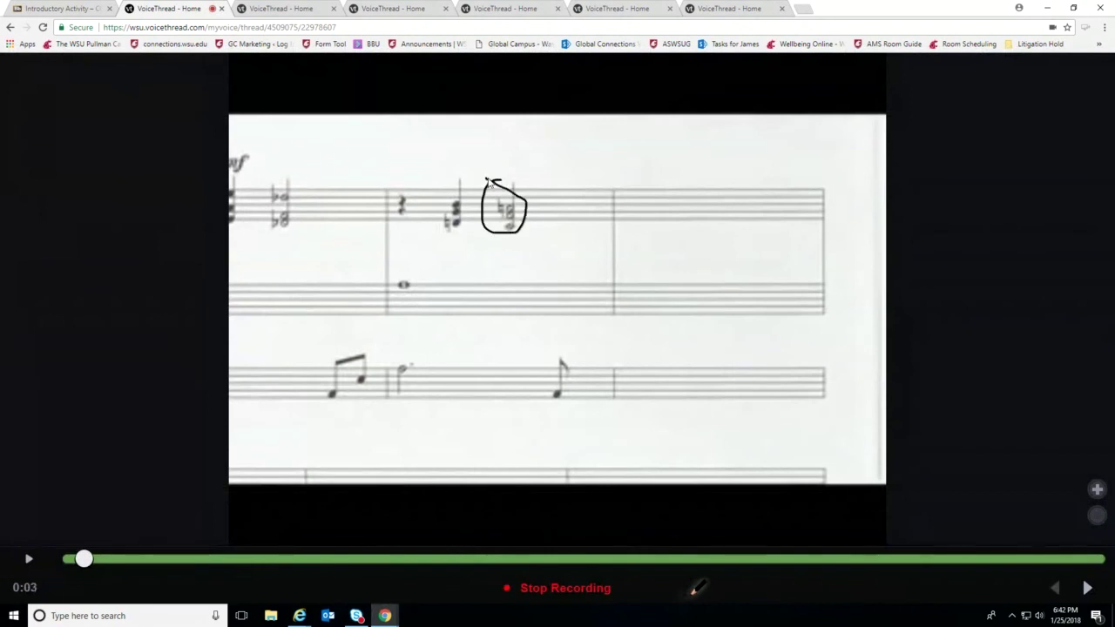